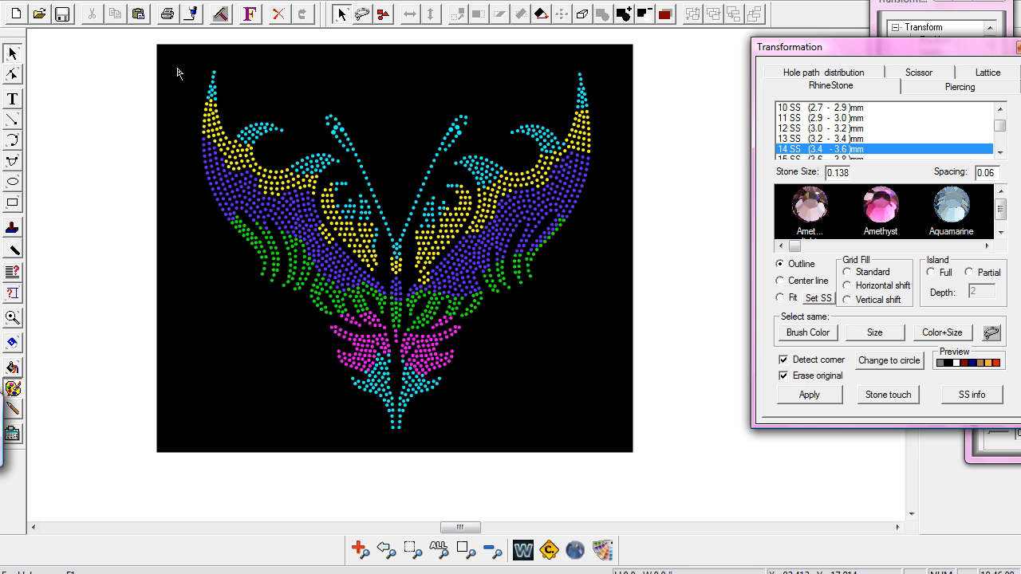
Step: Move the black background rectangle off the butterfly design and delete it
click(177, 73)
drag(189, 66, 8, 62)
drag(254, 118, 11, 94)
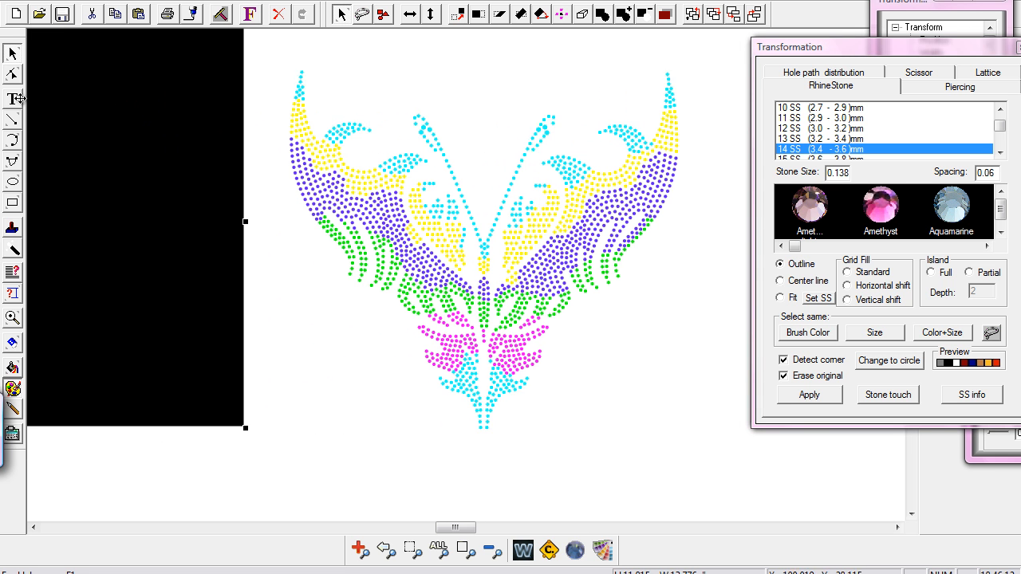
drag(130, 114, 119, 117)
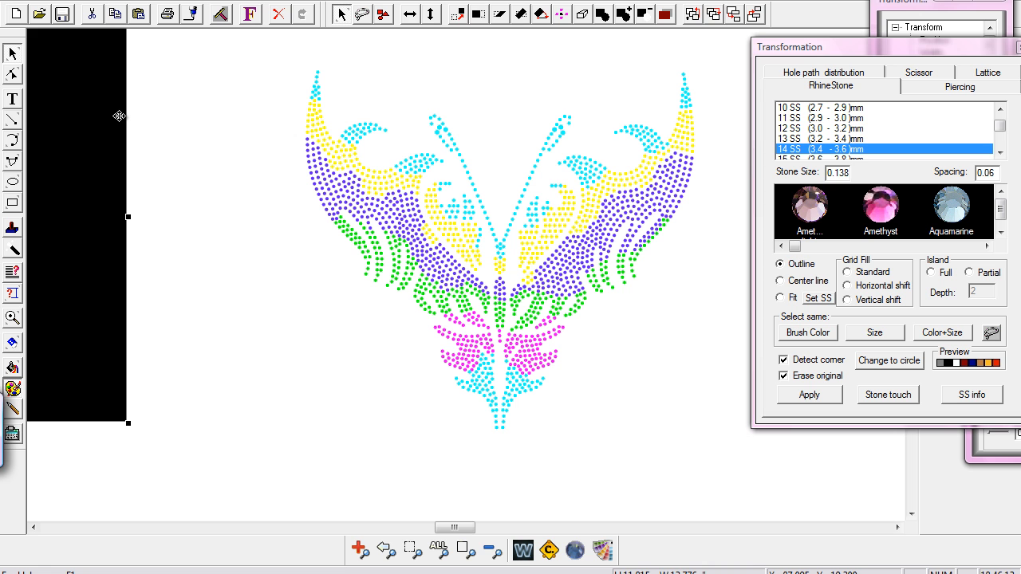
key(Delete)
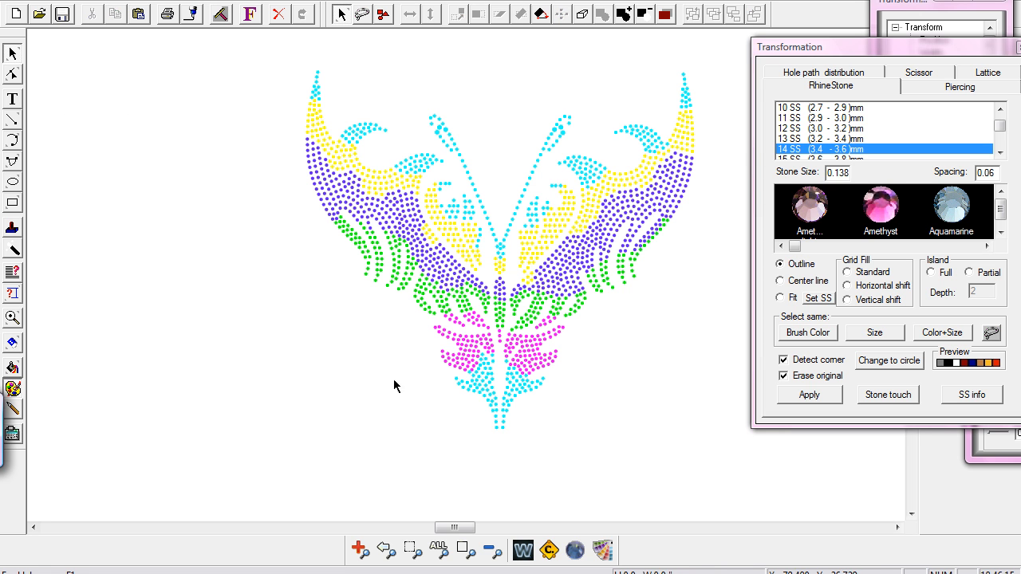
Step: Select the entire butterfly design and apply Break all to separate it into individual stones
drag(455, 527, 460, 531)
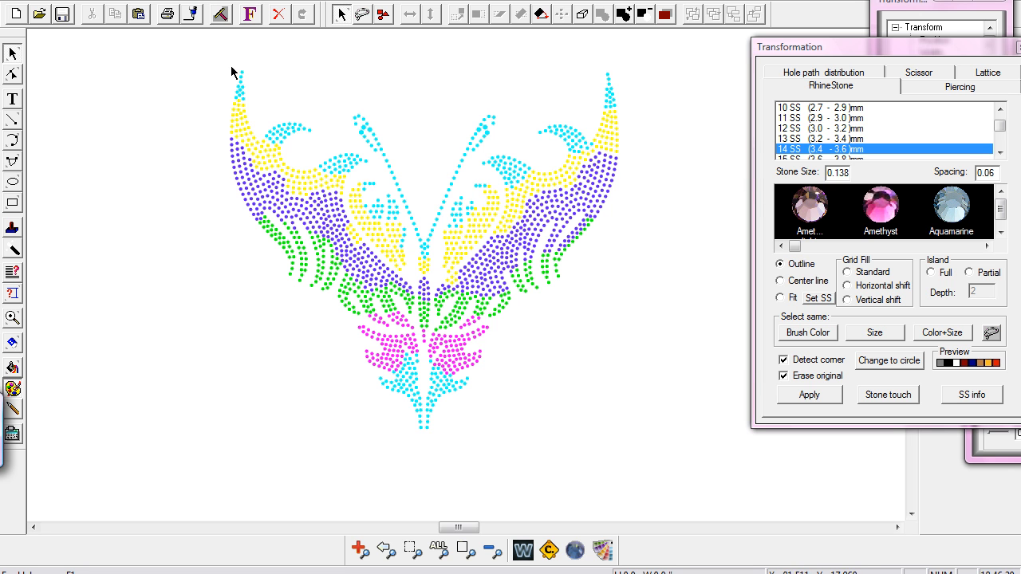
drag(189, 48, 673, 456)
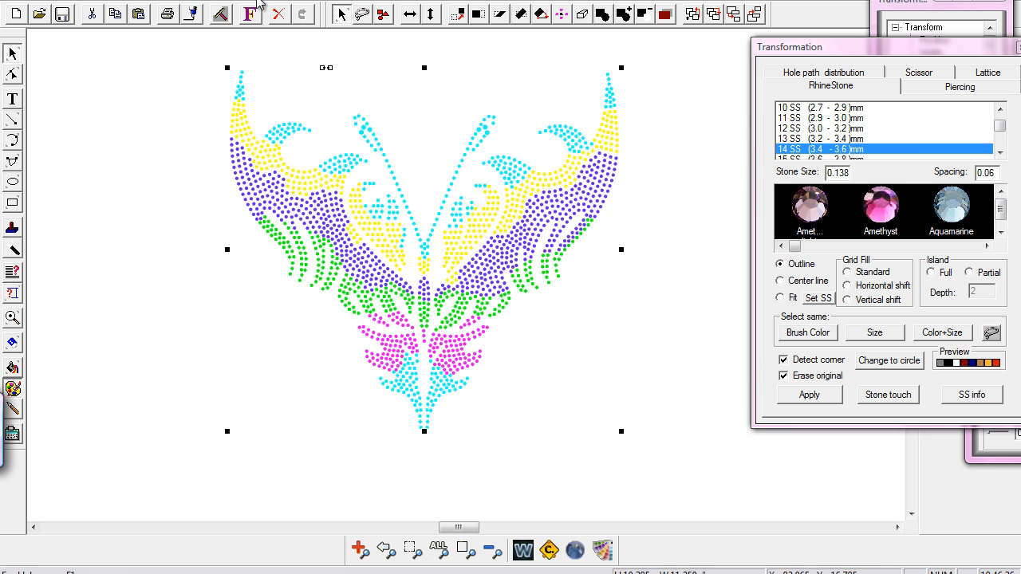
click(259, 4)
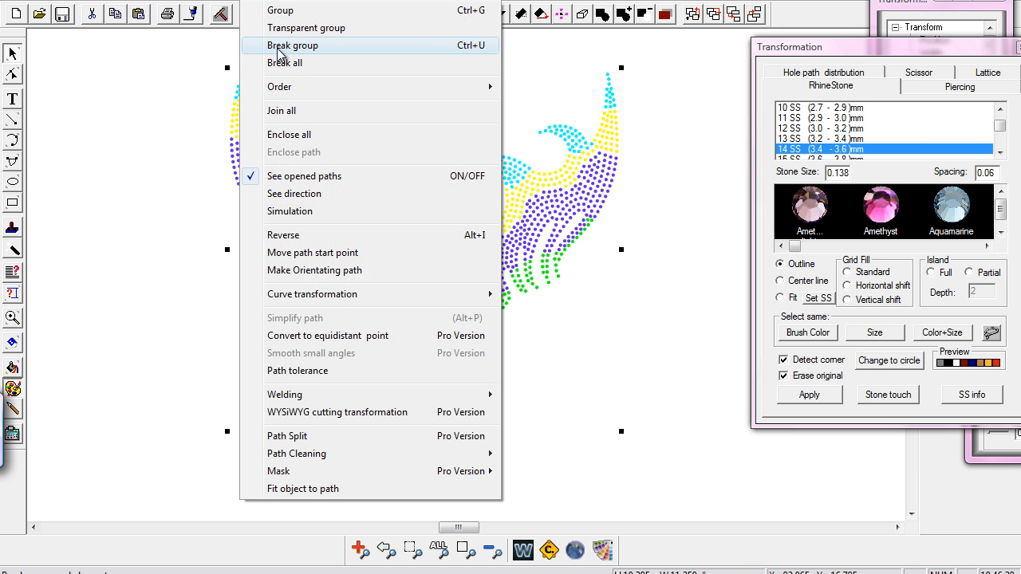
click(176, 74)
drag(204, 54, 281, 62)
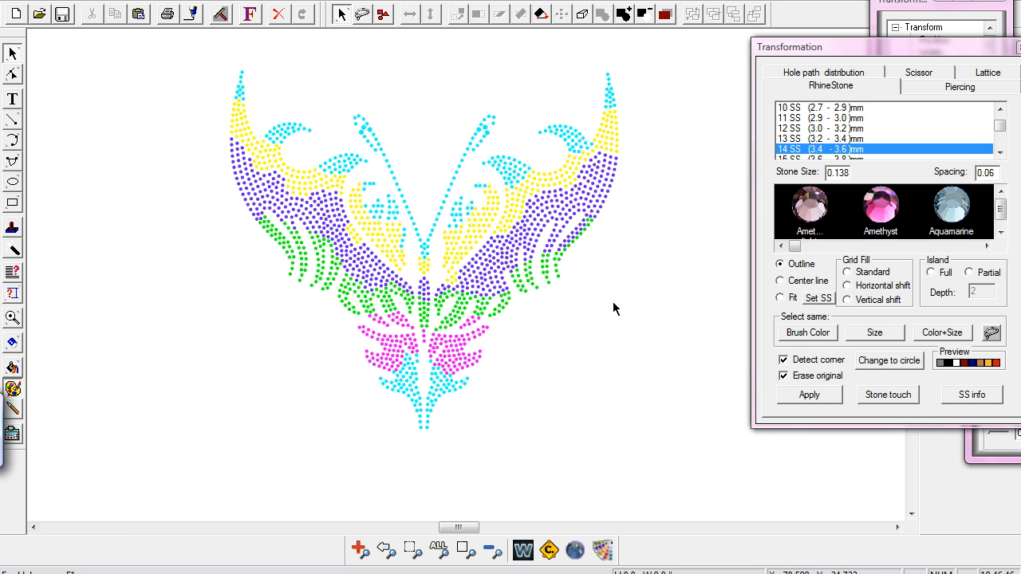
click(605, 202)
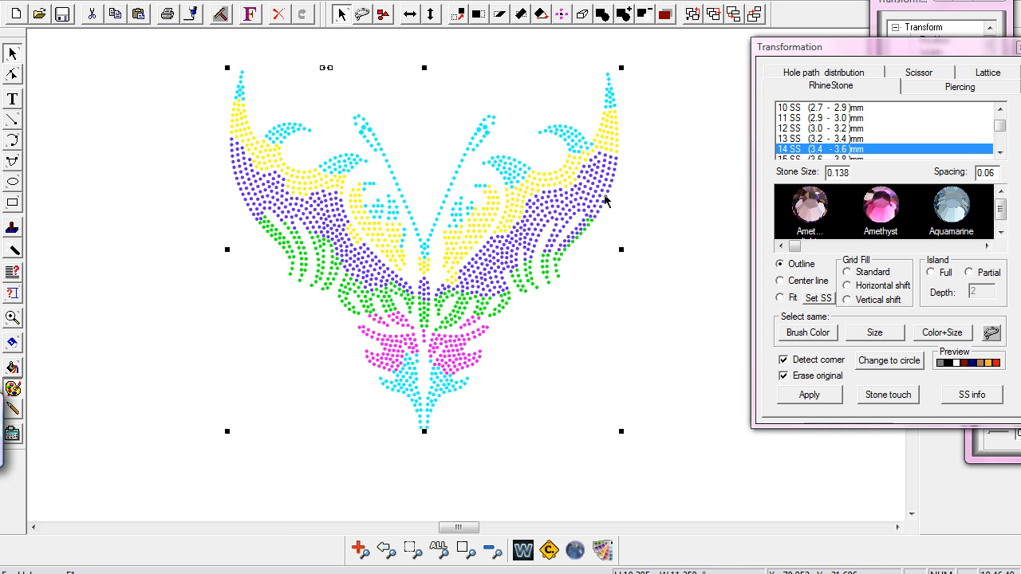
click(250, 8)
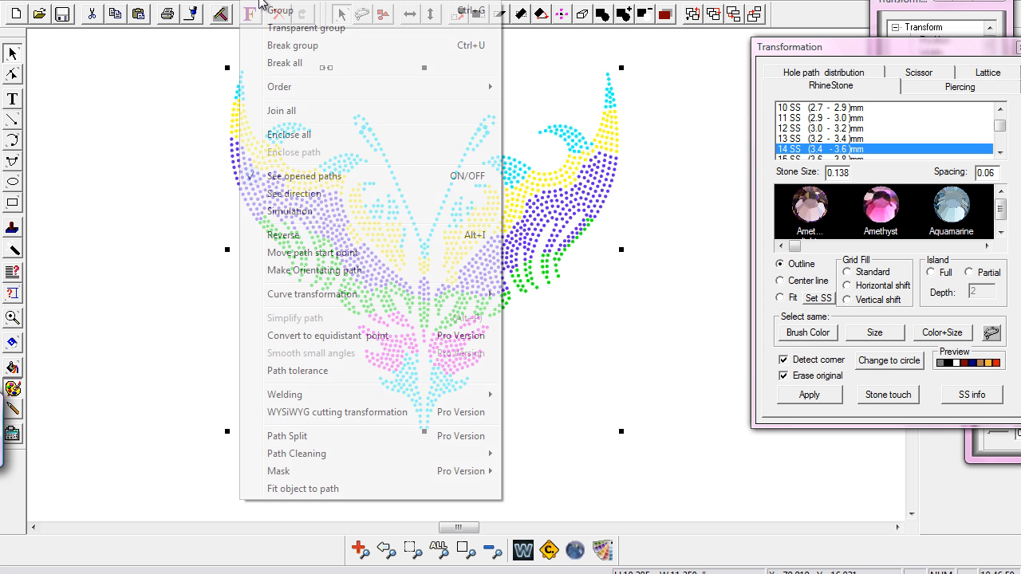
click(311, 62)
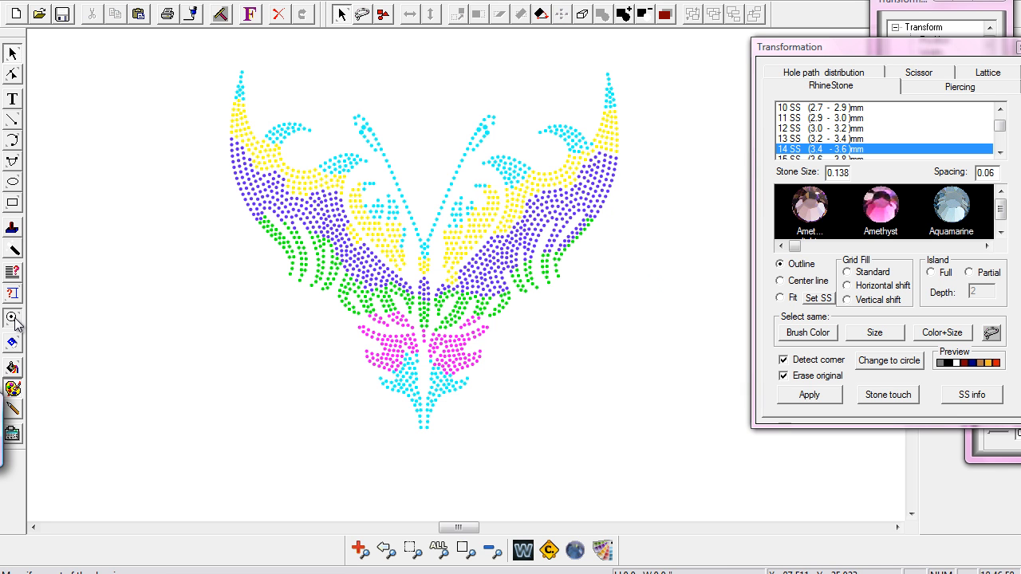
Step: Check that single purple and yellow stones in the butterfly's right wing can be selected individually
click(13, 318)
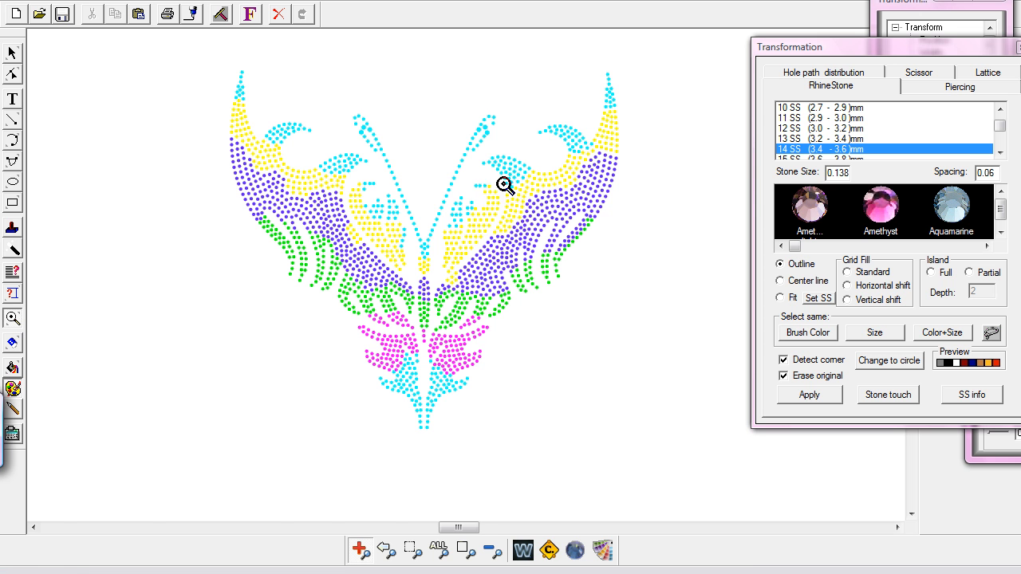
drag(481, 149, 639, 256)
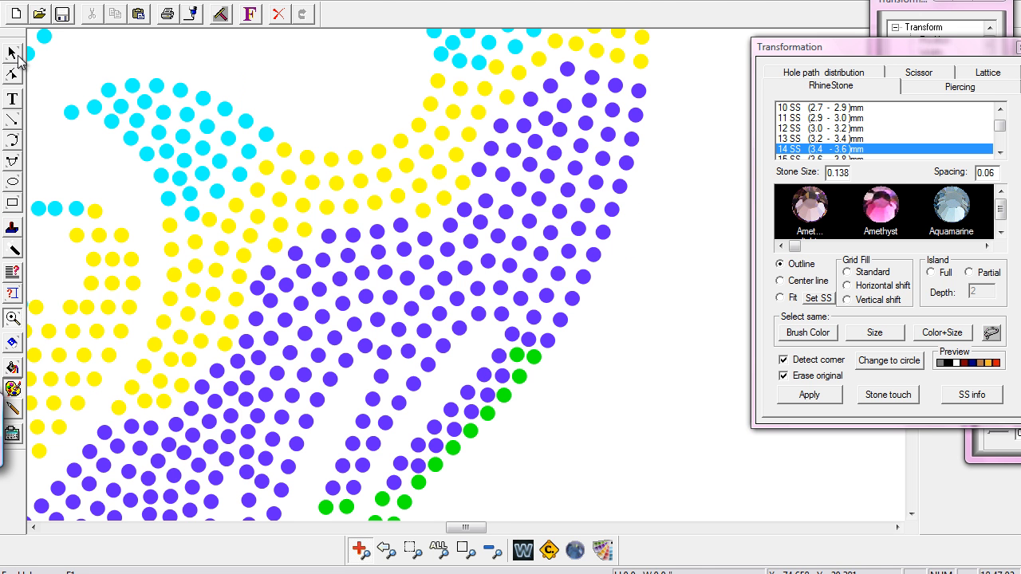
click(16, 54)
click(560, 212)
click(529, 165)
click(468, 133)
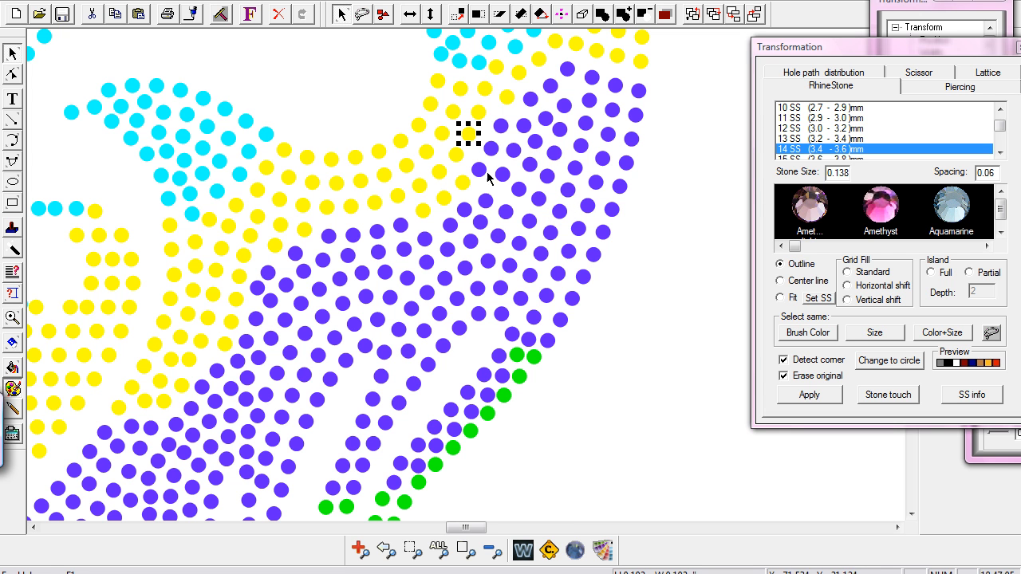
click(493, 551)
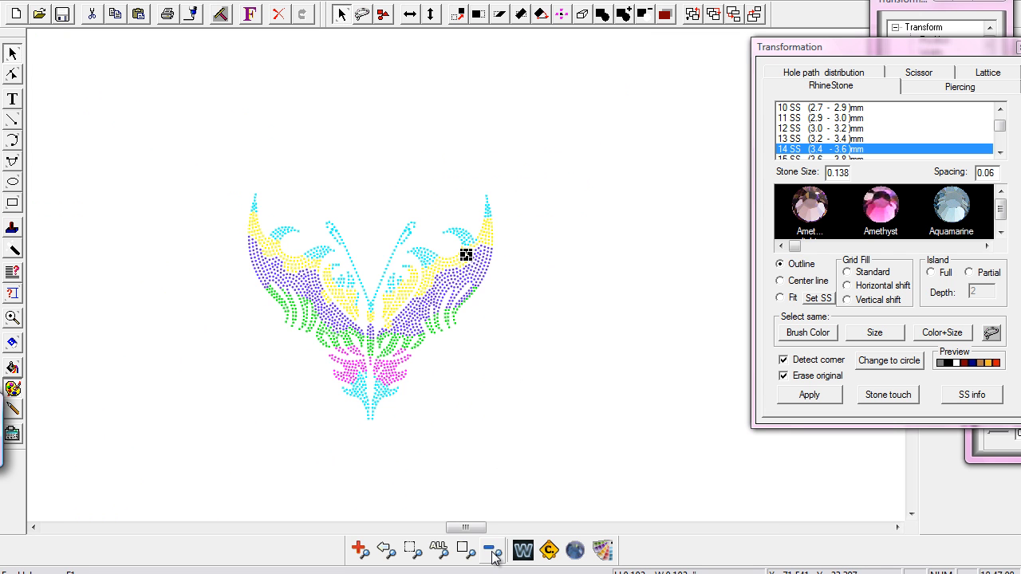
click(12, 318)
drag(196, 164, 575, 440)
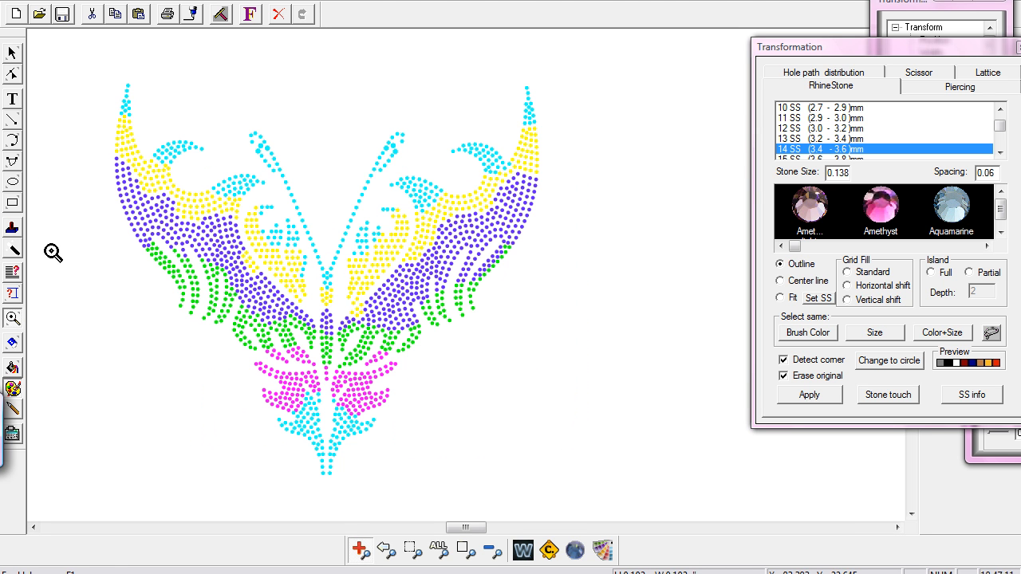
click(13, 54)
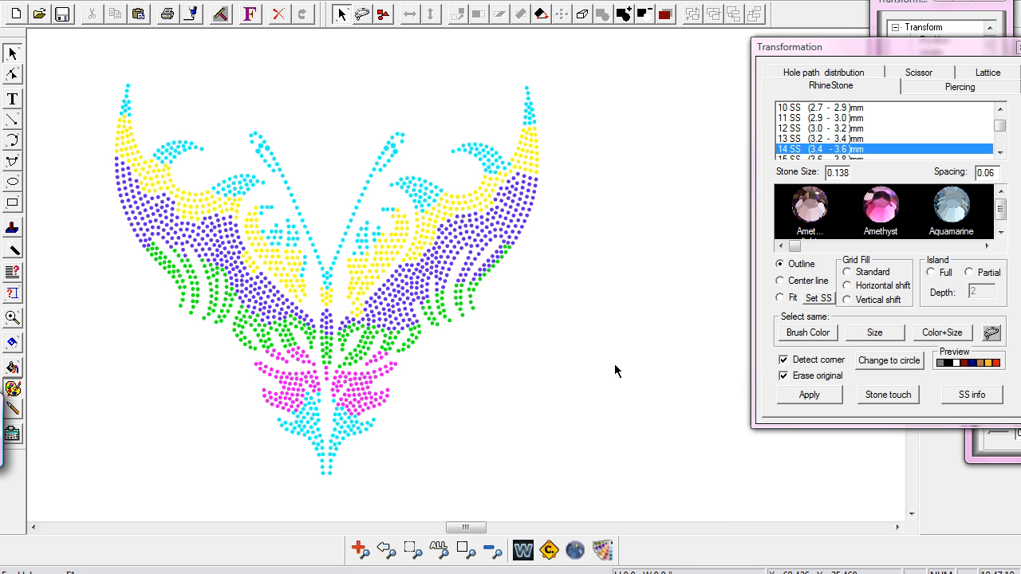
Step: Try to select all purple stones by brush color from a lassoed patch on the right wing, accepting conversion to circles
click(361, 16)
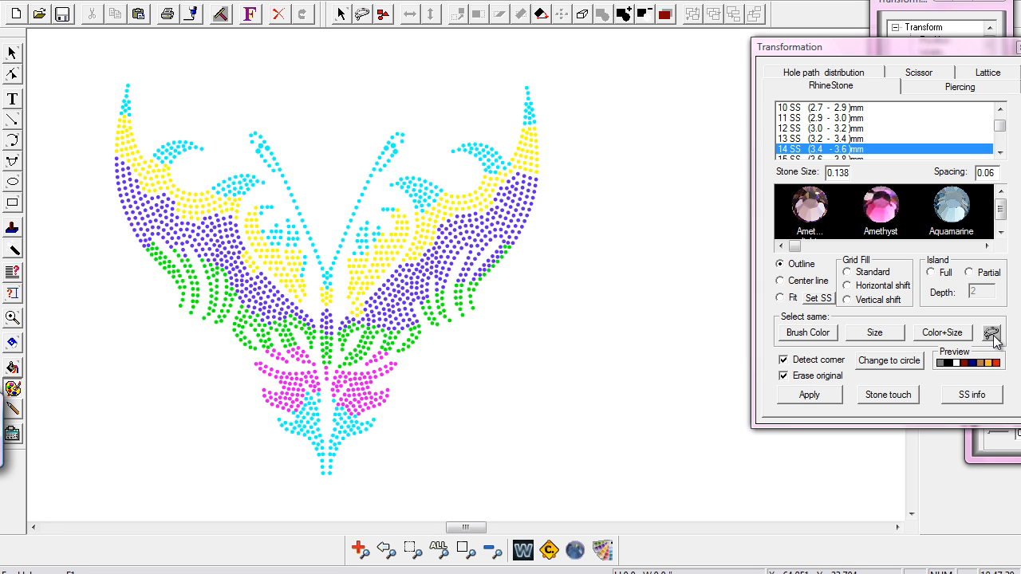
mouse_move(563, 208)
mouse_down()
mouse_move(523, 197)
mouse_move(495, 207)
mouse_move(559, 210)
mouse_up()
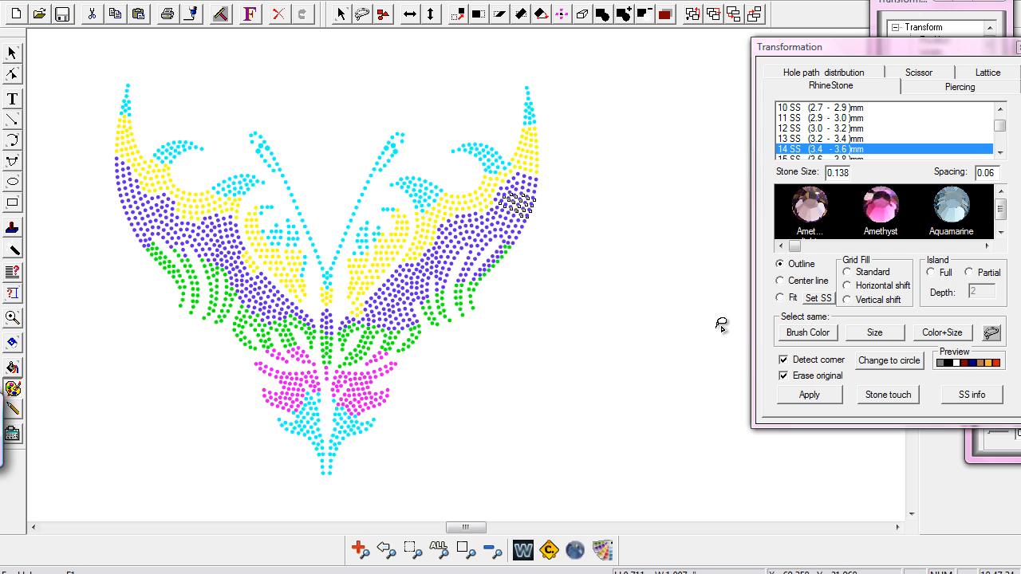
click(805, 333)
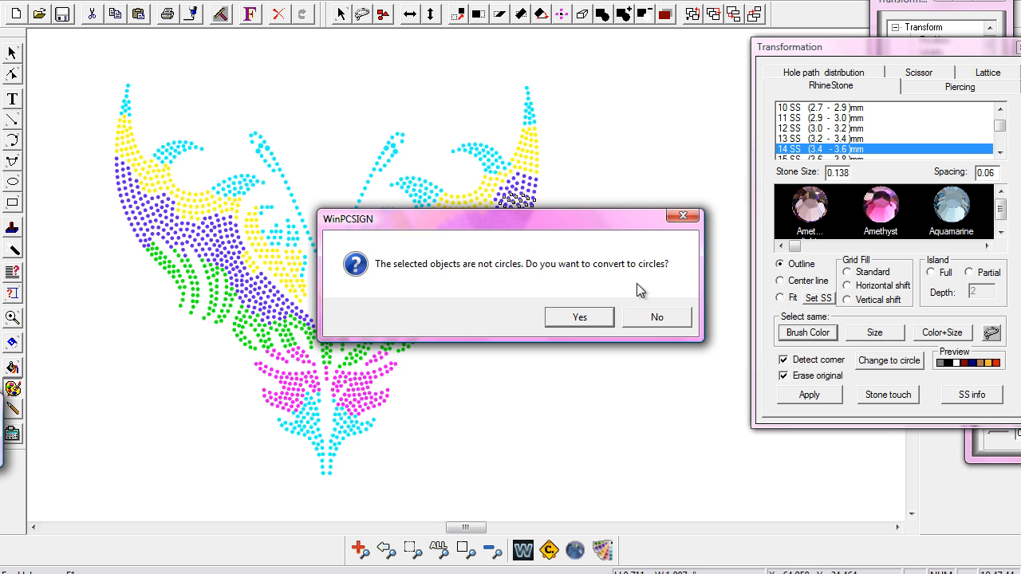
click(581, 318)
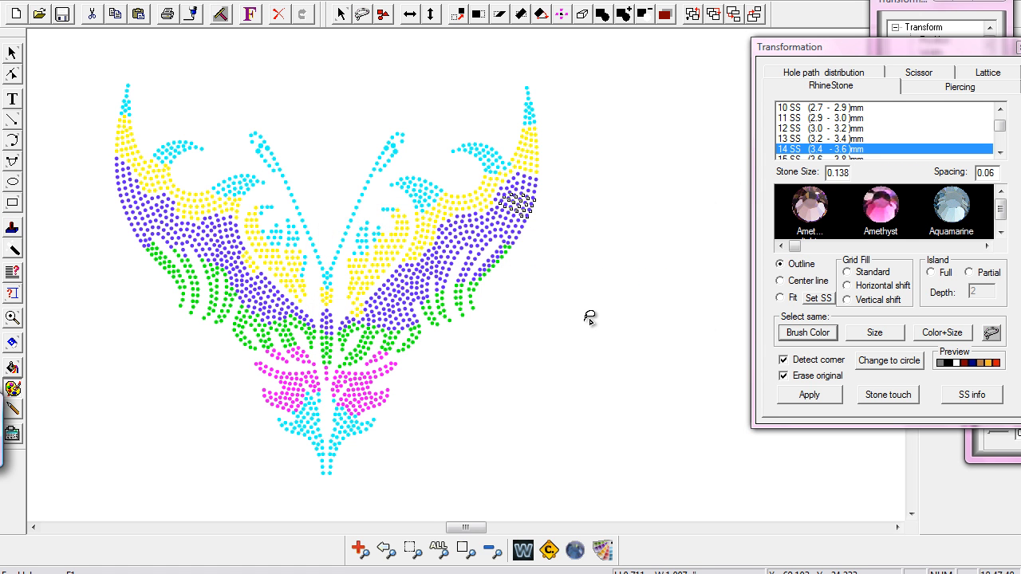
click(570, 349)
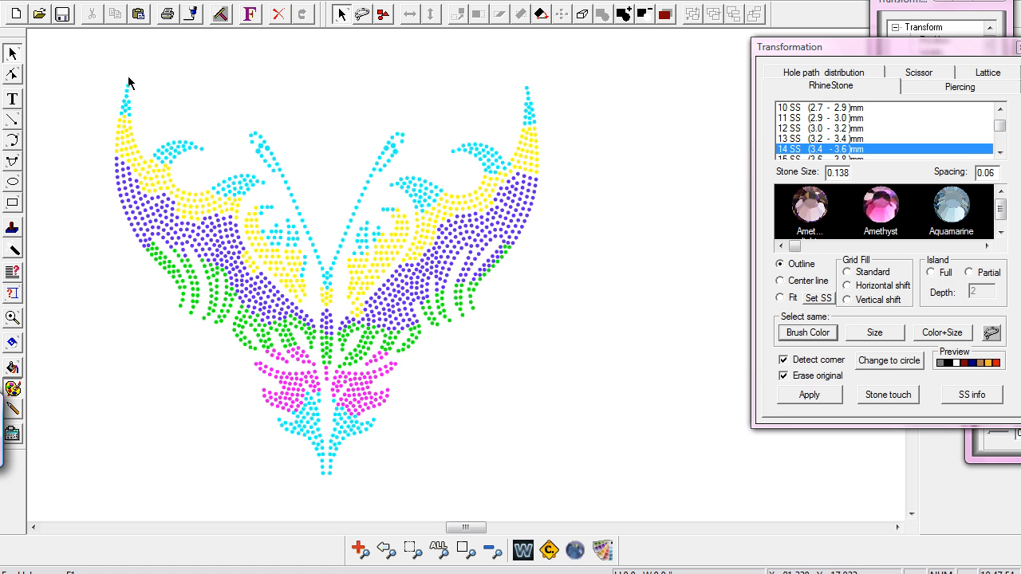
Step: Select the entire butterfly and convert all its stones to circles
drag(77, 51, 622, 486)
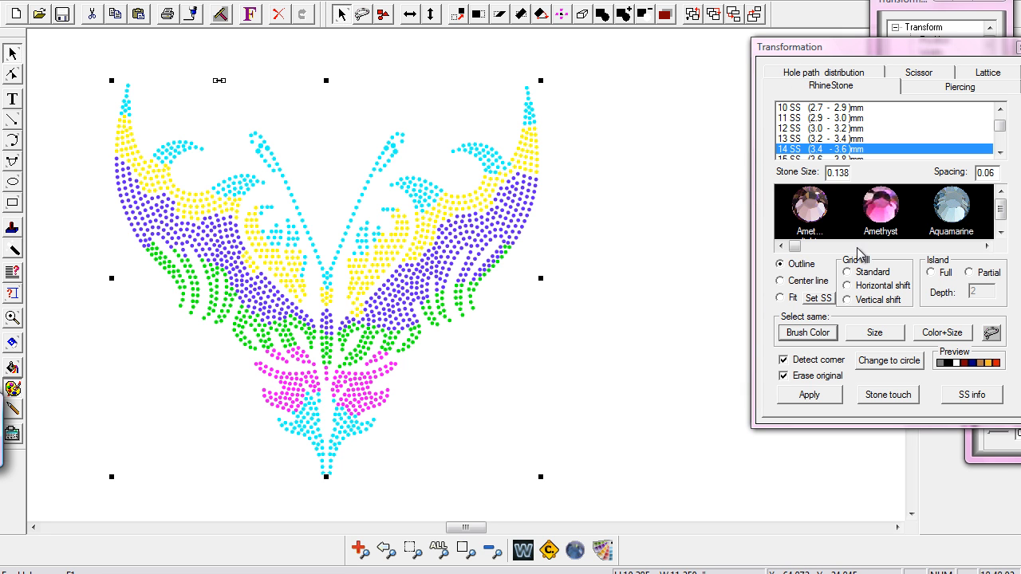
click(870, 364)
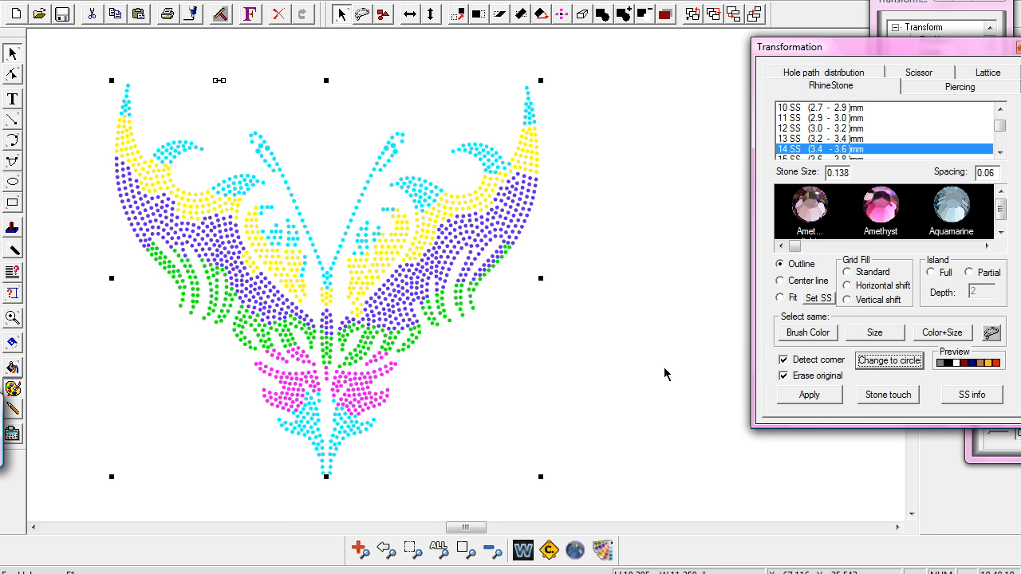
click(627, 252)
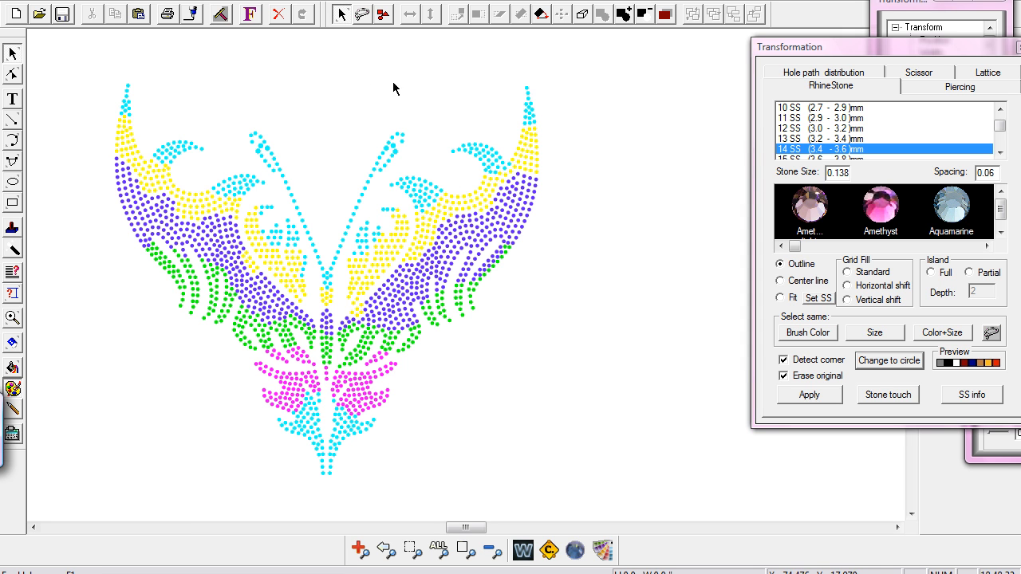
Step: Lasso a patch of purple stones on the right wing and select all stones with the same brush color
click(362, 18)
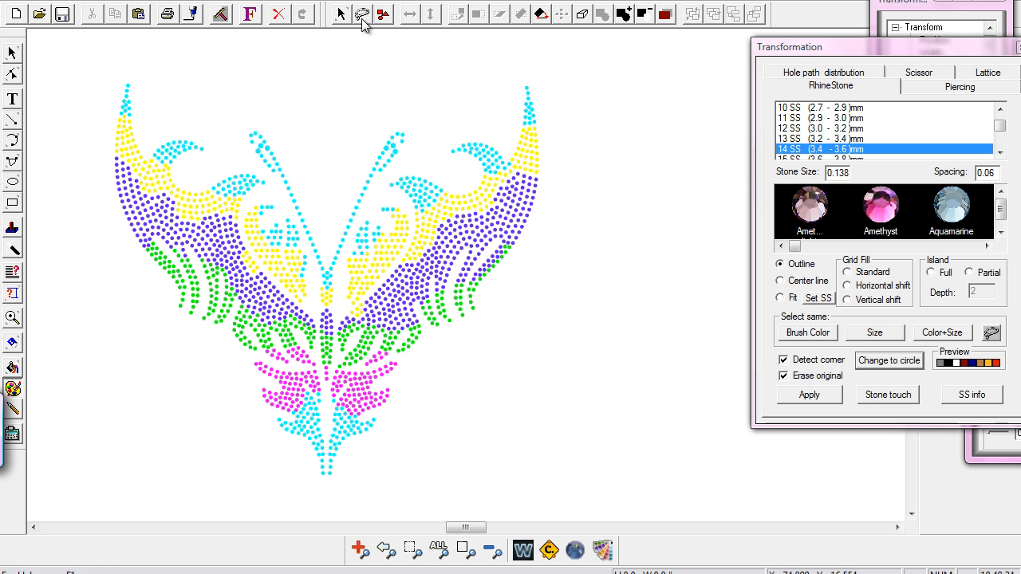
mouse_move(548, 224)
mouse_down()
mouse_move(499, 201)
mouse_move(543, 205)
mouse_up()
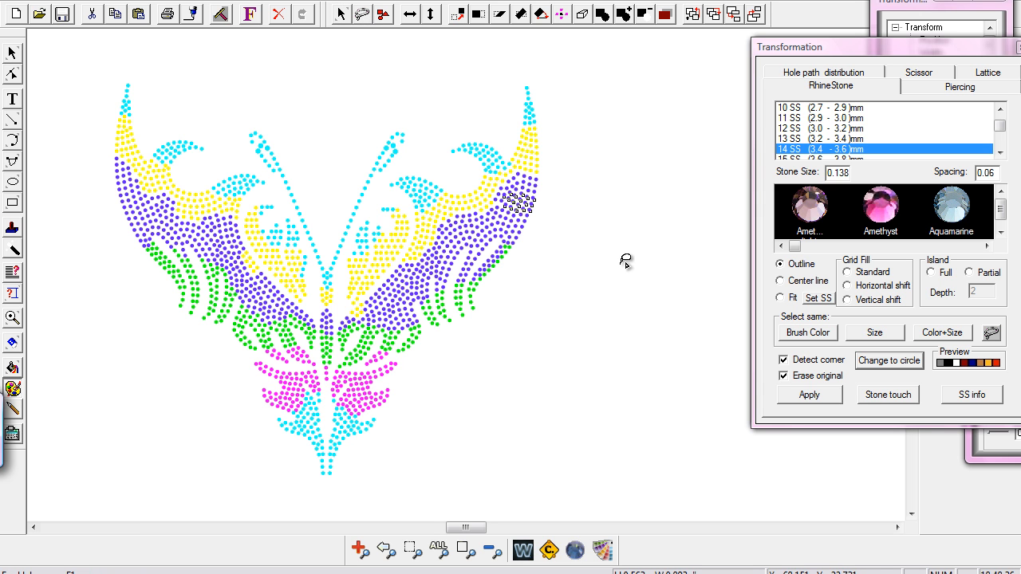
click(809, 333)
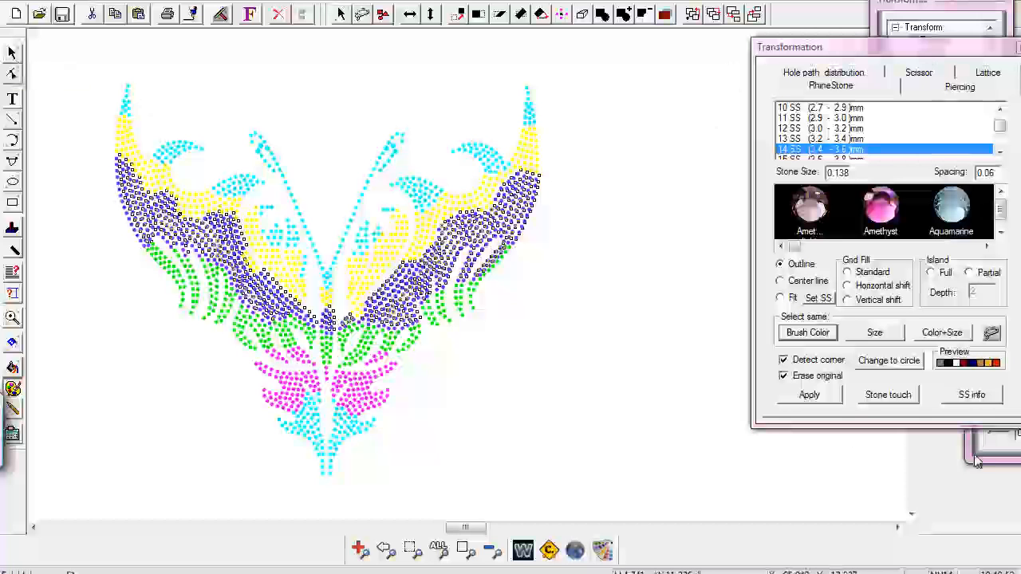
Step: Change the fill color of the selected purple stones to teal
click(14, 388)
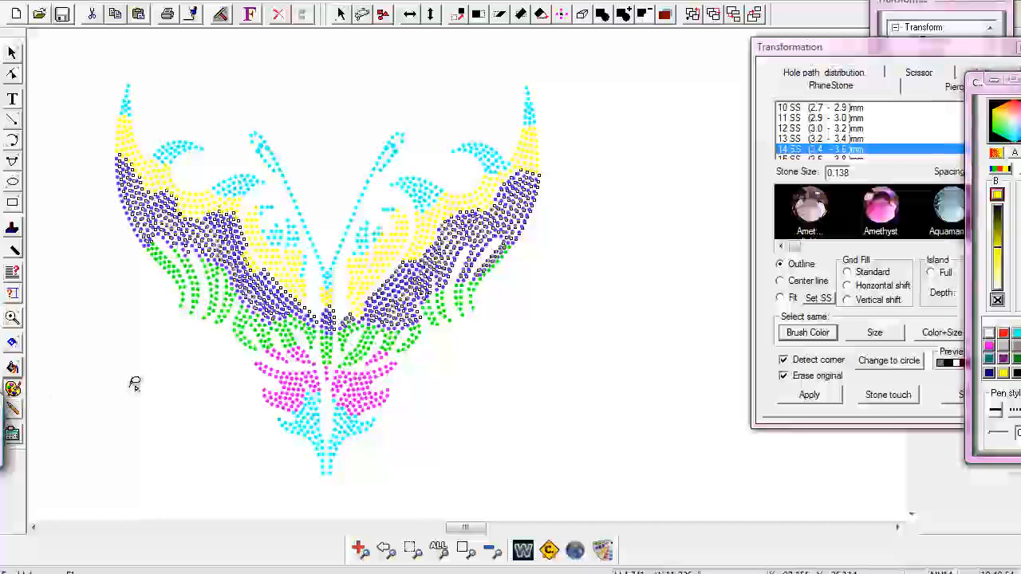
drag(979, 85, 743, 51)
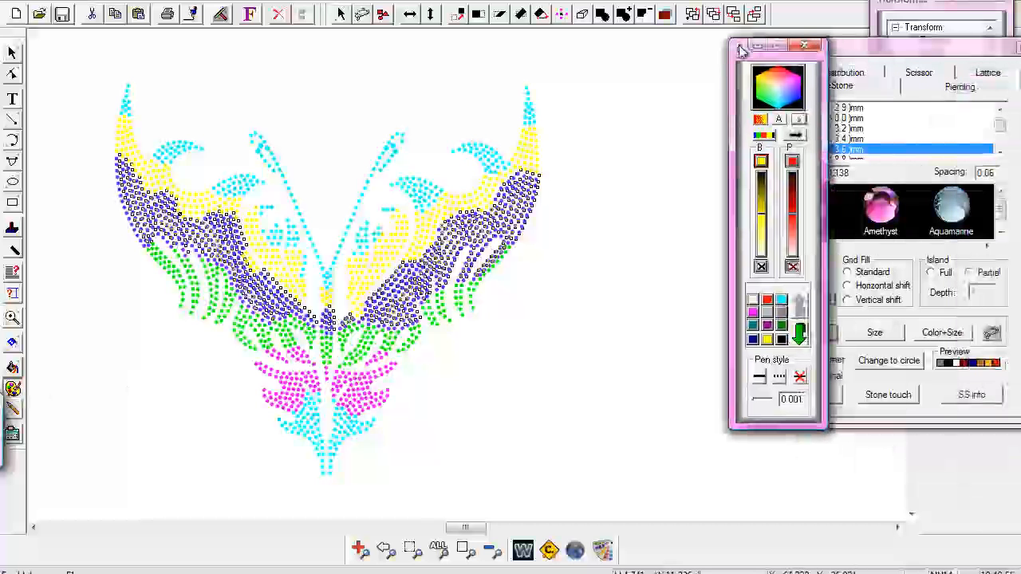
click(767, 341)
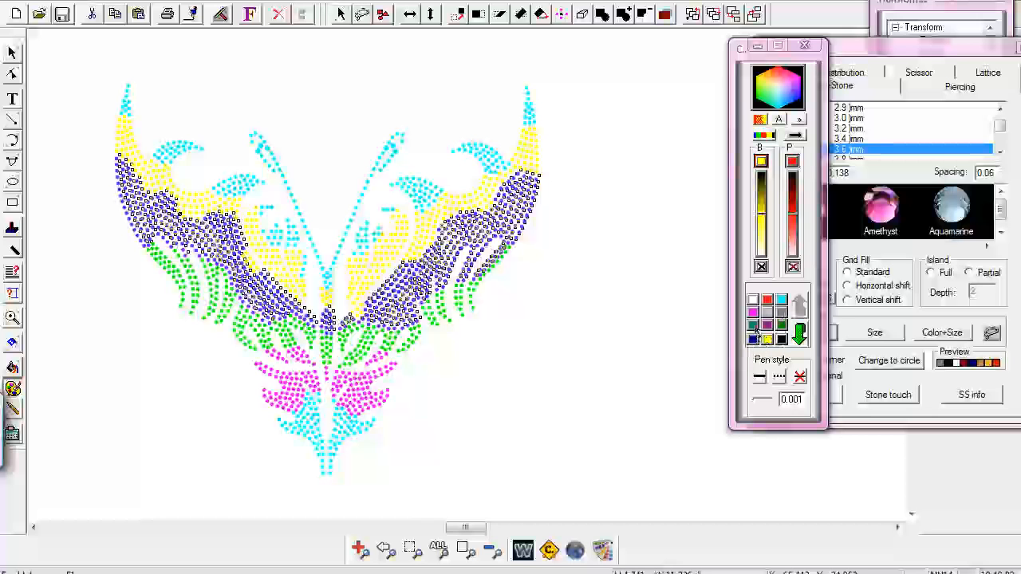
click(753, 328)
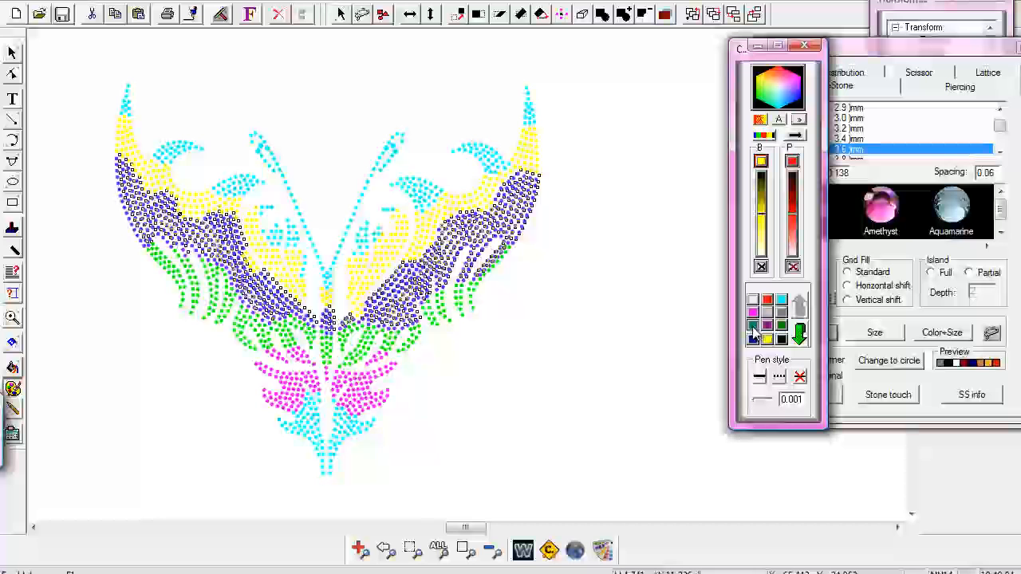
click(754, 327)
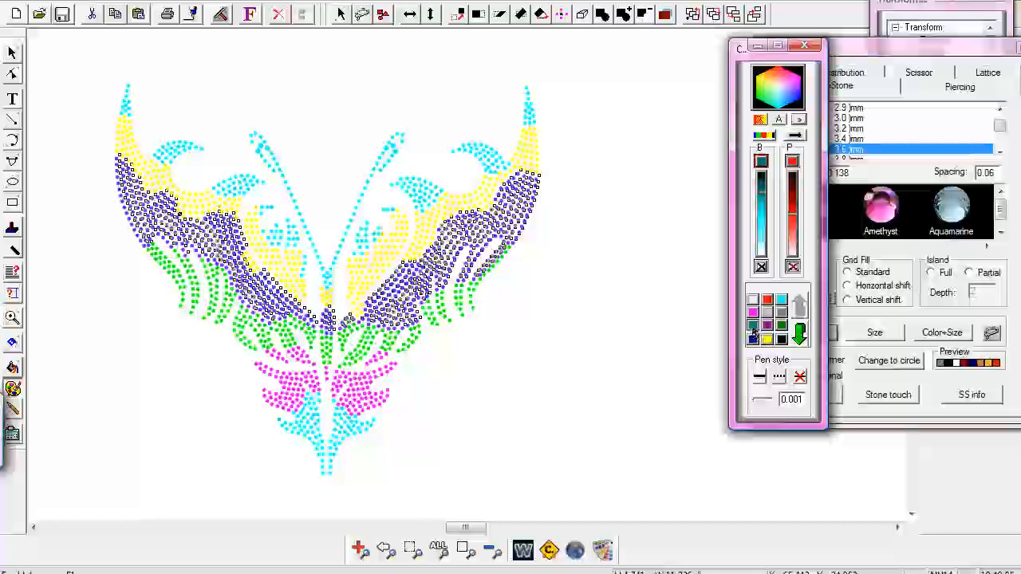
click(754, 329)
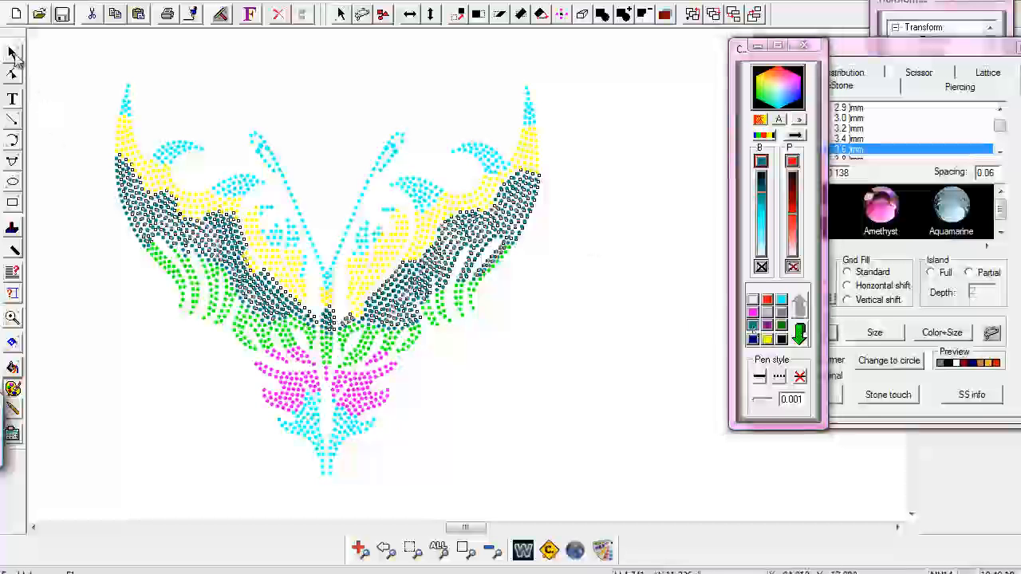
Step: Move the selected teal stones out of the butterfly into the empty area to its left
click(13, 53)
mouse_move(465, 532)
mouse_down()
mouse_move(482, 533)
mouse_move(459, 532)
mouse_up()
click(493, 551)
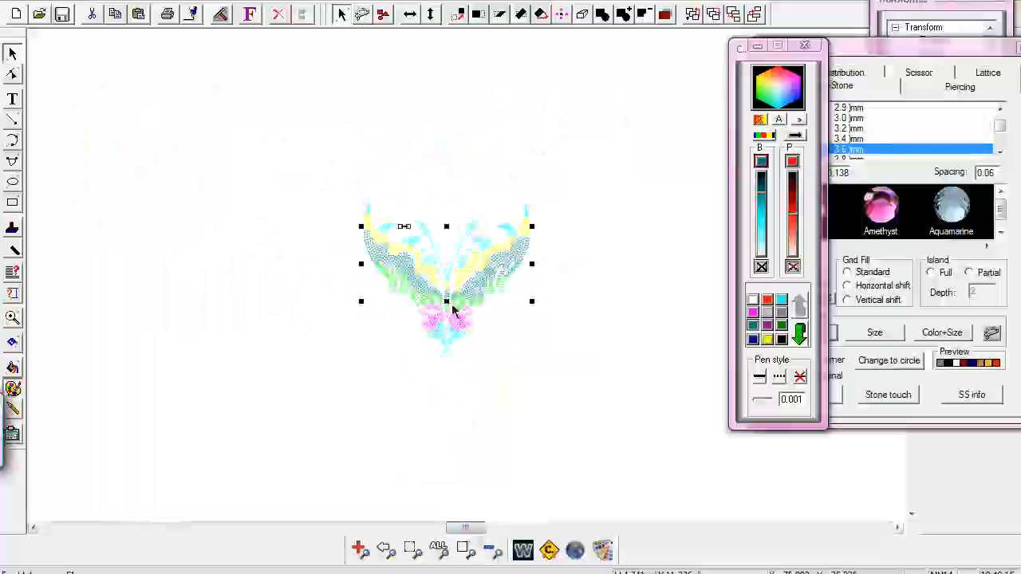
drag(399, 262, 184, 248)
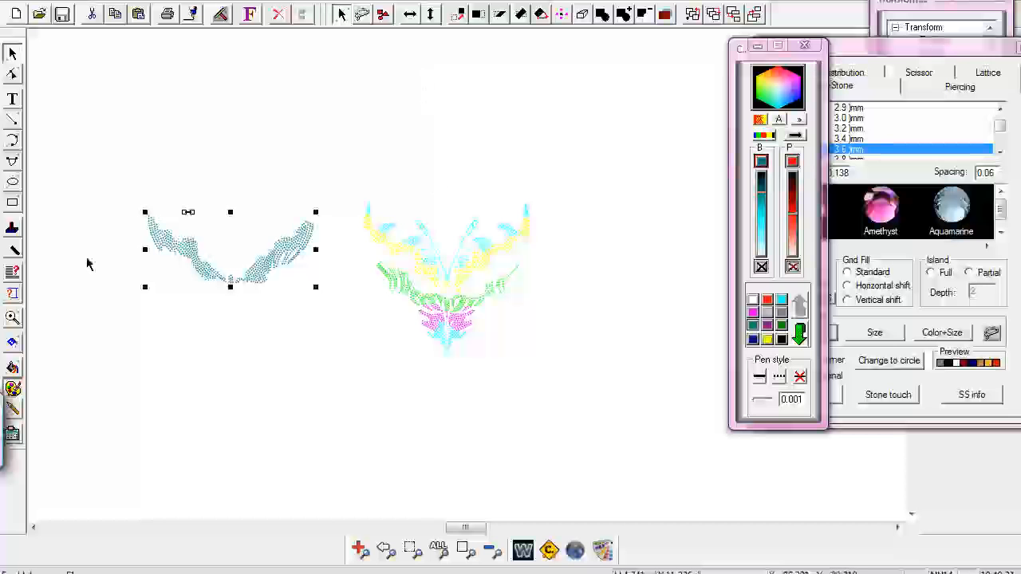
Step: Lasso a patch of yellow stones on the butterfly's right wing and select all stones with the same brush color
click(12, 317)
drag(341, 185, 571, 396)
click(12, 52)
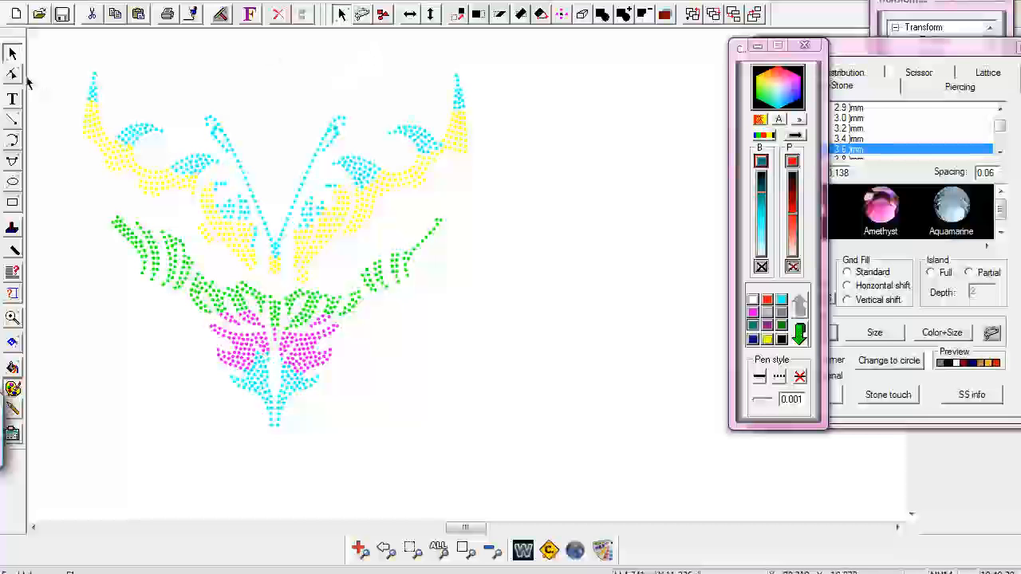
click(361, 13)
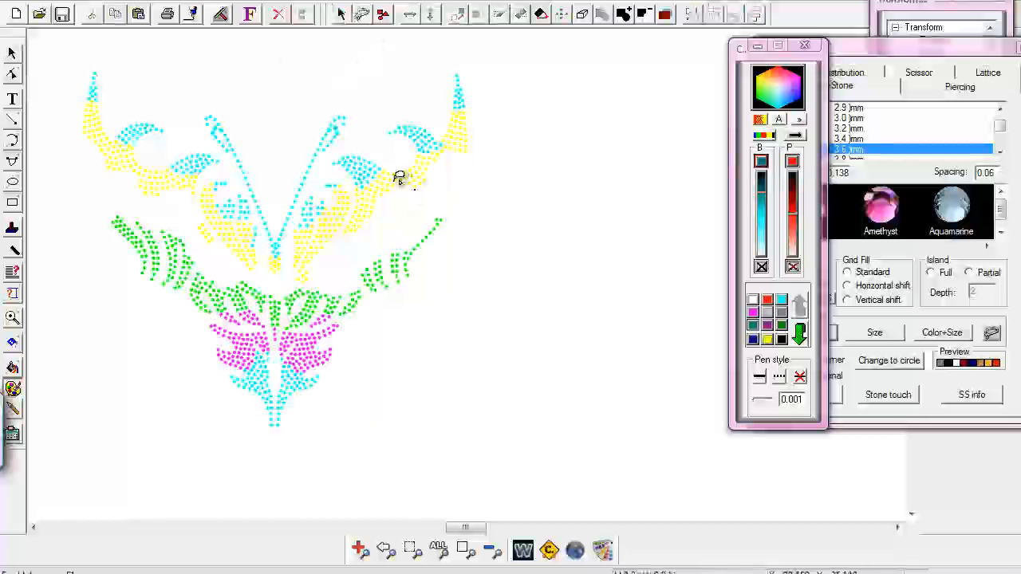
drag(411, 192, 384, 178)
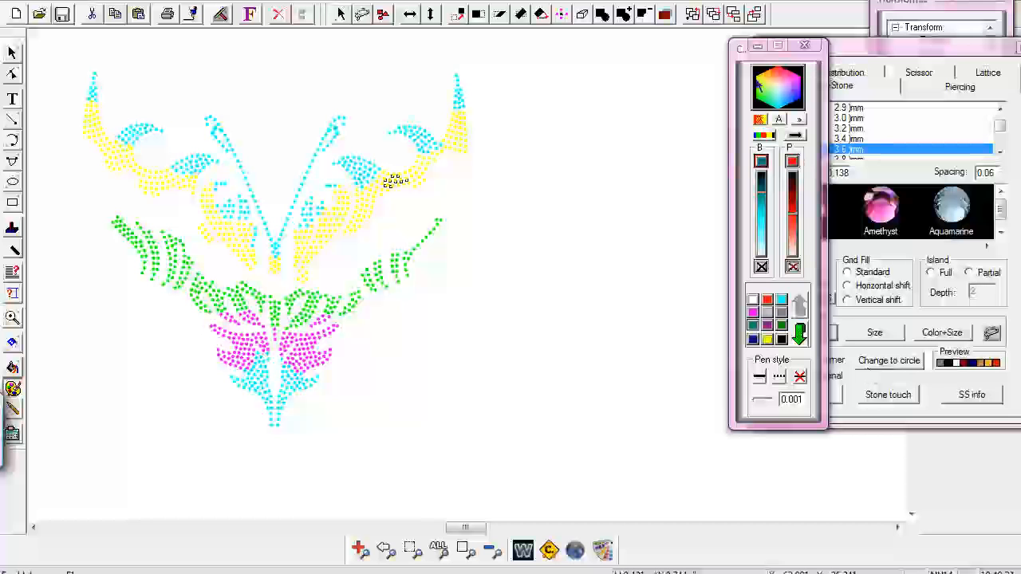
click(757, 46)
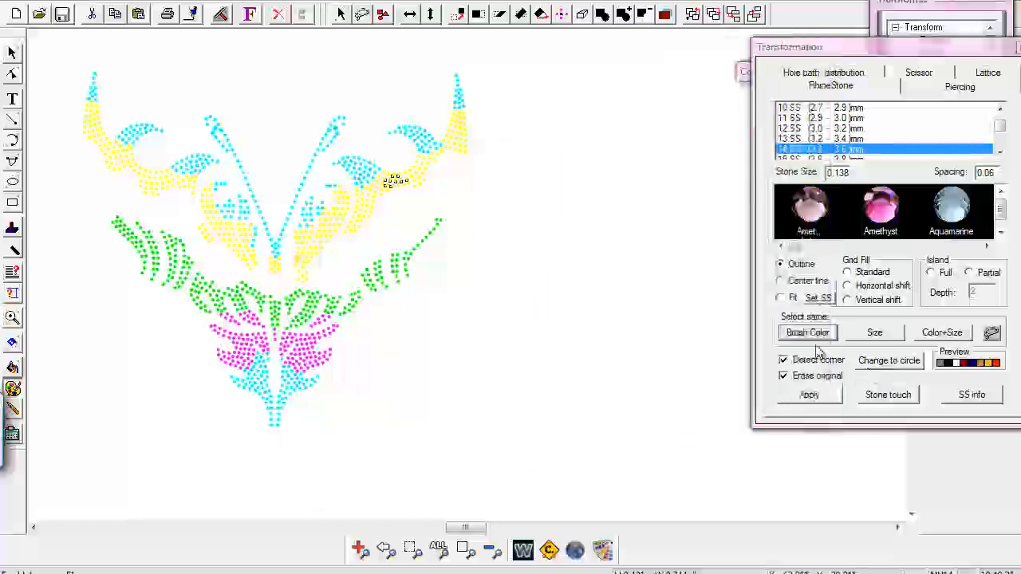
click(812, 334)
click(809, 394)
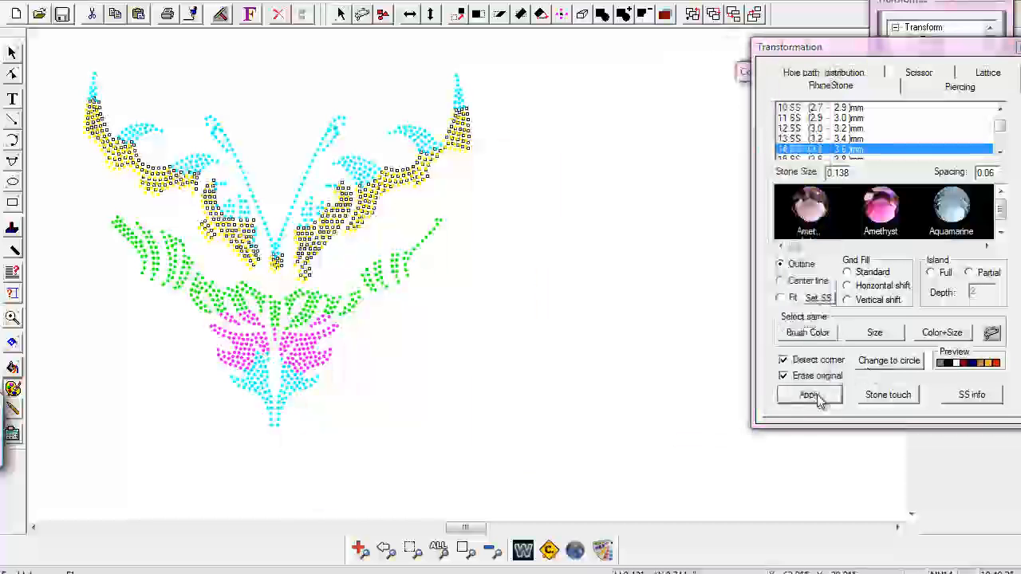
click(587, 317)
click(794, 337)
click(570, 319)
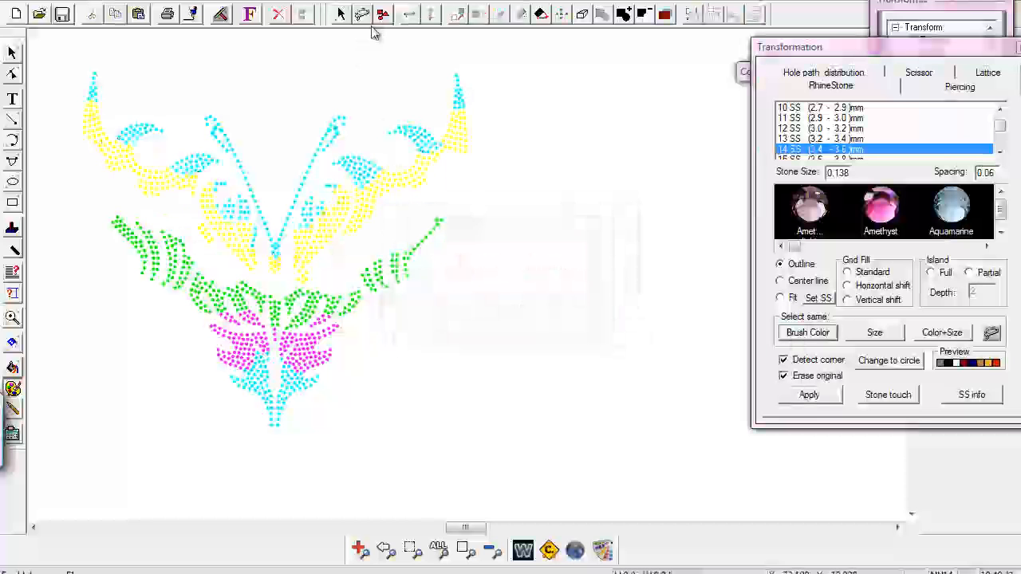
Step: Reselect all yellow stones by brush color from the right wing tip and move them above the separated teal stones
drag(451, 130, 487, 162)
click(795, 336)
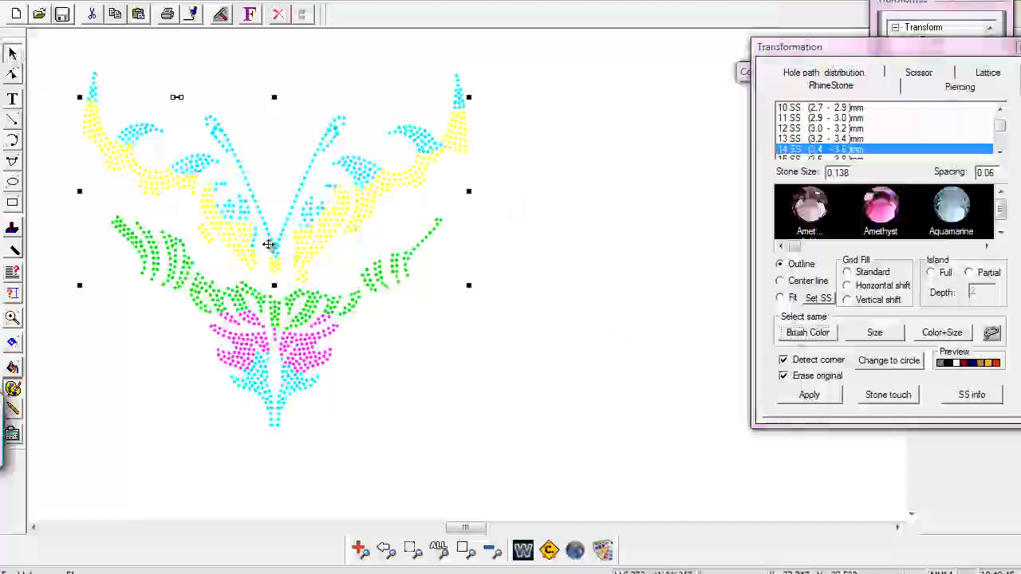
drag(322, 231, 85, 50)
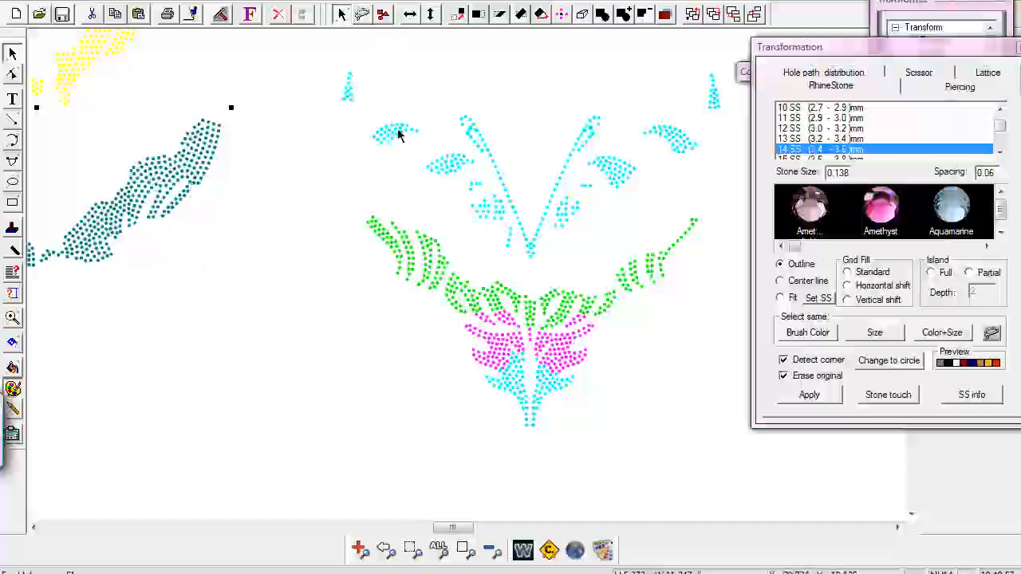
Step: Select all green stones by matching brush color and move them out of the butterfly to below the teal group
click(362, 14)
mouse_move(661, 285)
mouse_down()
mouse_move(675, 260)
mouse_move(633, 272)
mouse_move(662, 283)
mouse_up()
click(808, 333)
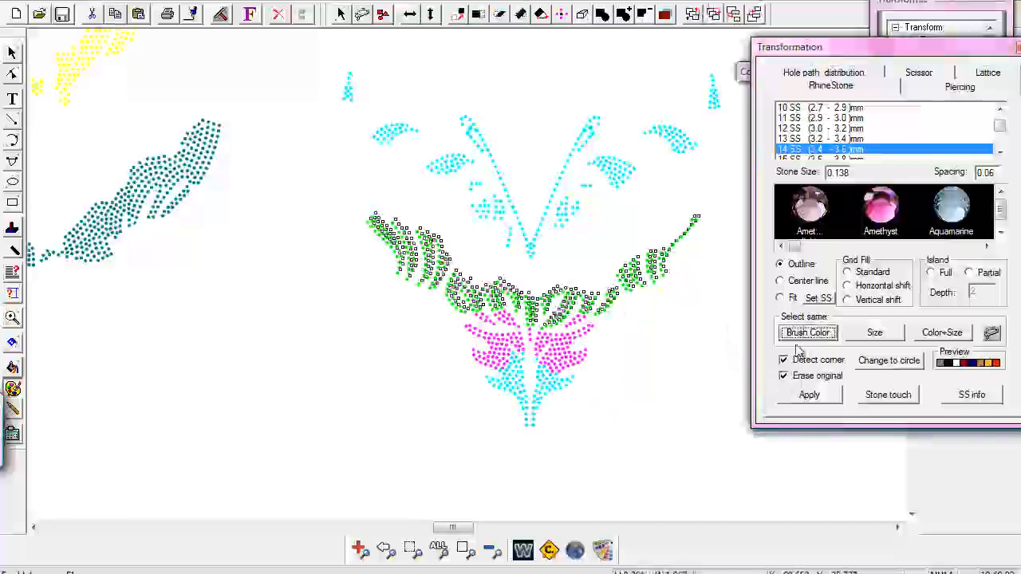
click(12, 52)
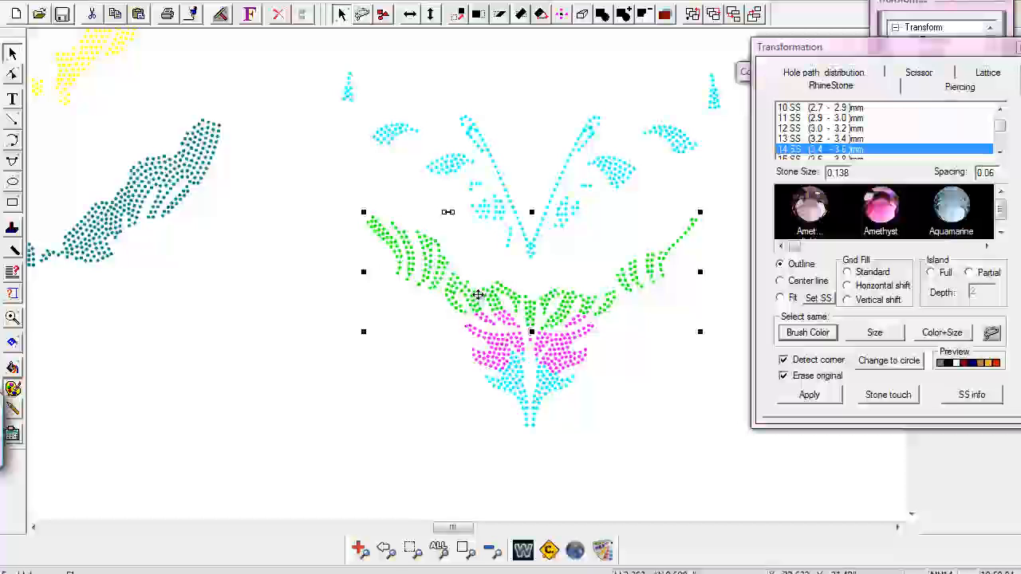
drag(72, 358, 92, 391)
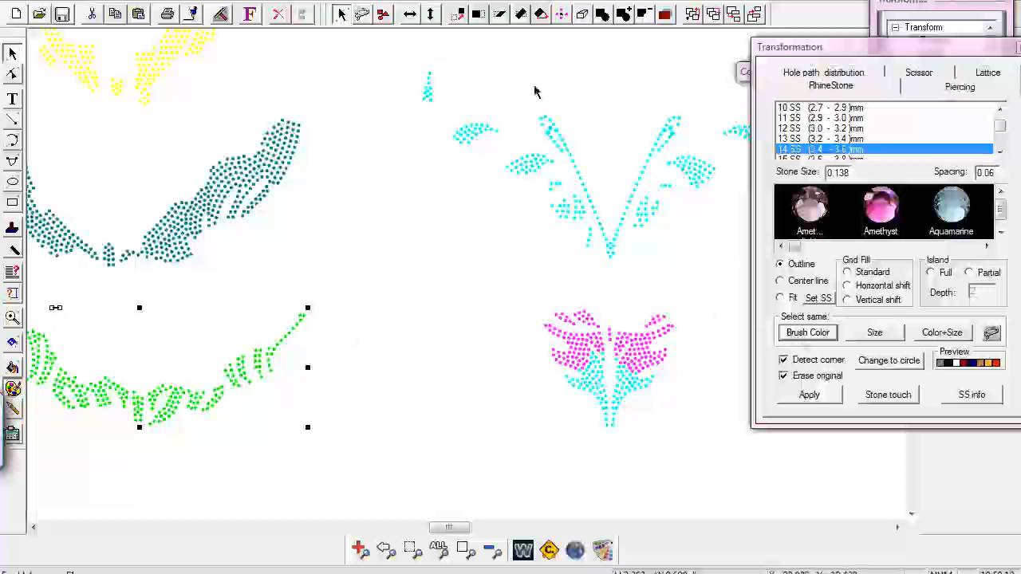
Step: Select all magenta stones by matching brush color and move them out of the butterfly to below the green group
click(364, 16)
mouse_move(676, 330)
mouse_down()
mouse_move(637, 319)
mouse_move(672, 345)
mouse_up()
click(808, 333)
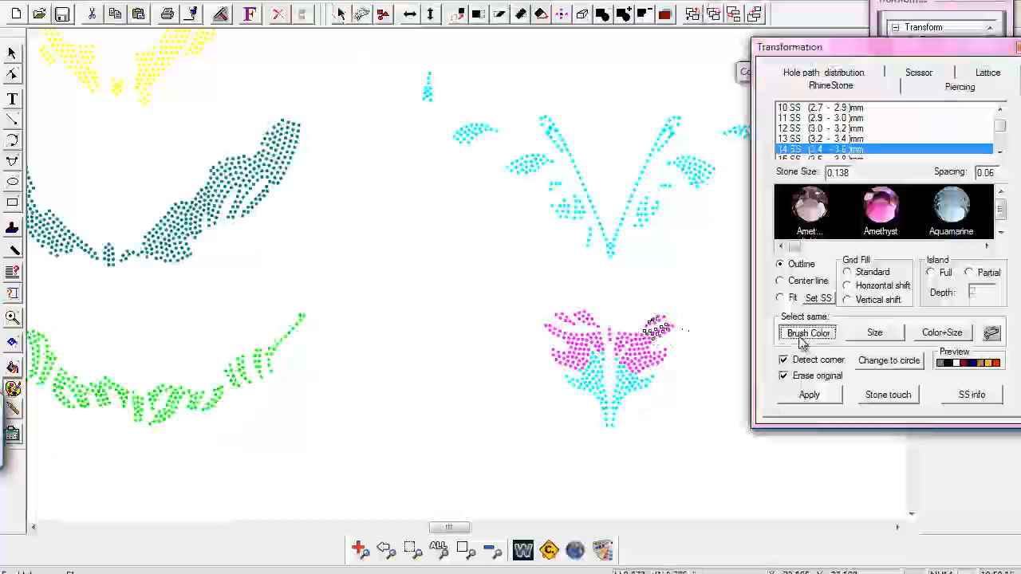
click(13, 55)
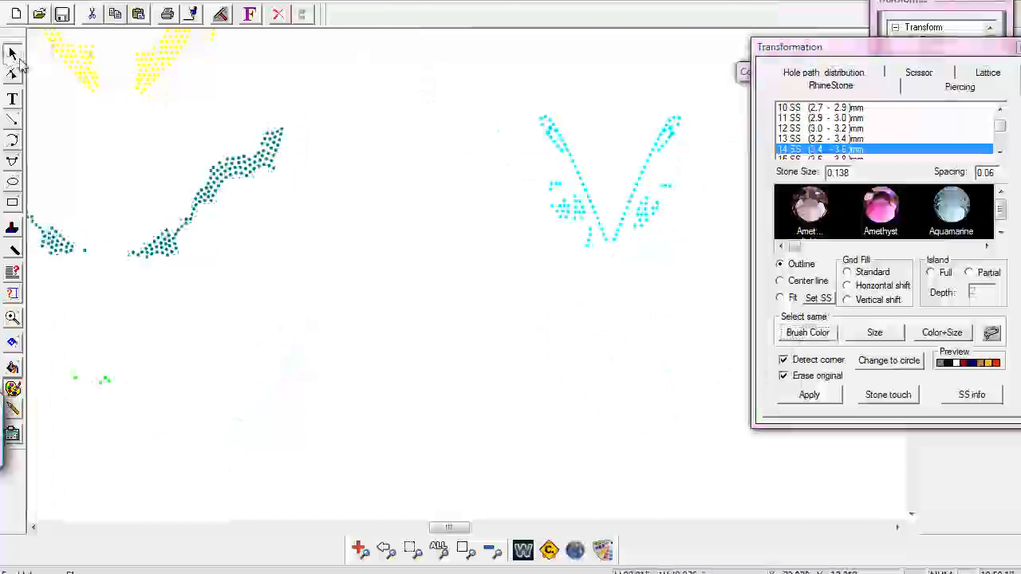
drag(630, 351, 164, 504)
Step: Examine the separated yellow, teal, green and magenta groups beside the remaining light blue stones
click(495, 552)
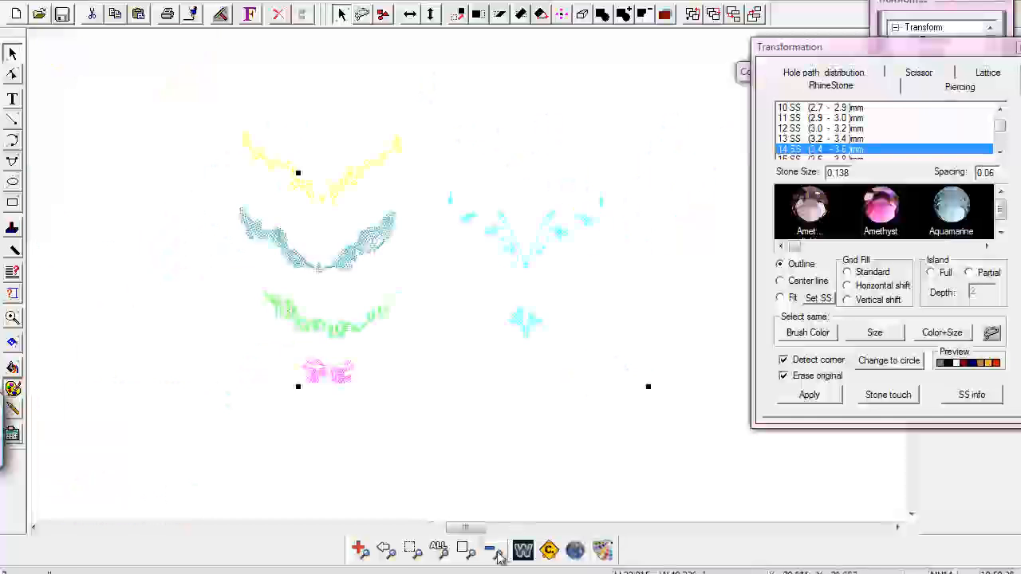
click(457, 404)
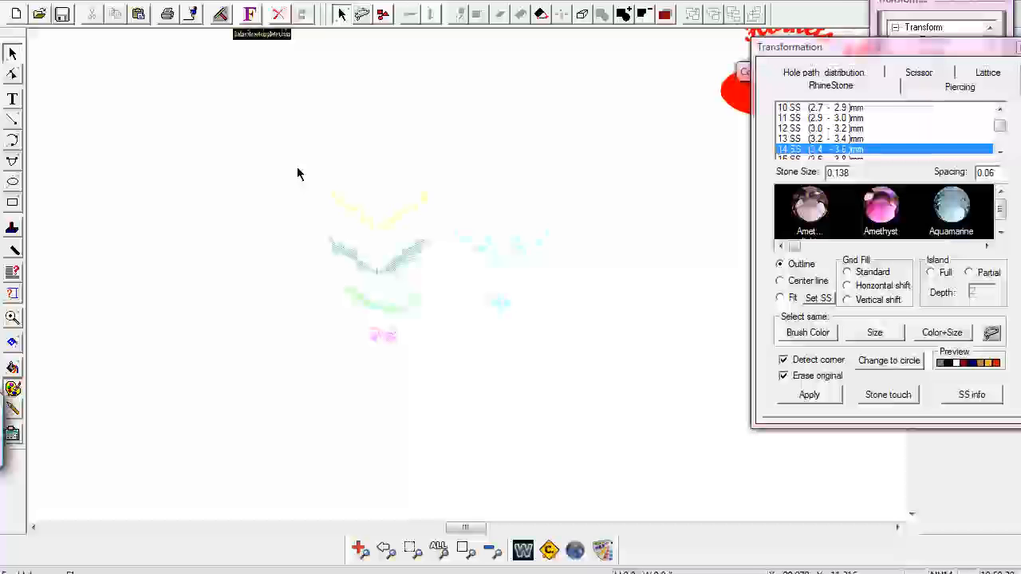
drag(306, 175, 403, 283)
click(12, 318)
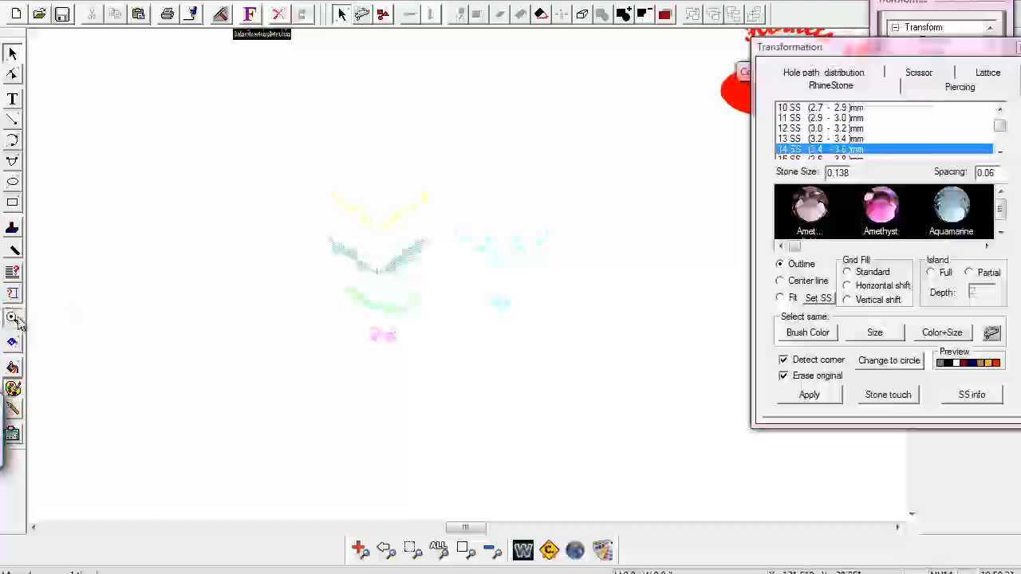
drag(282, 157, 608, 392)
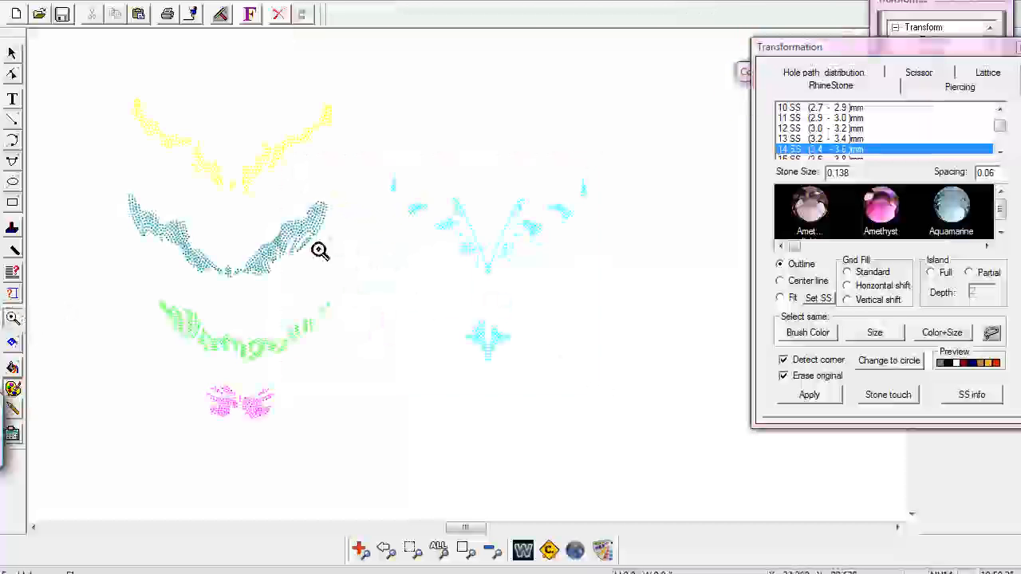
click(13, 55)
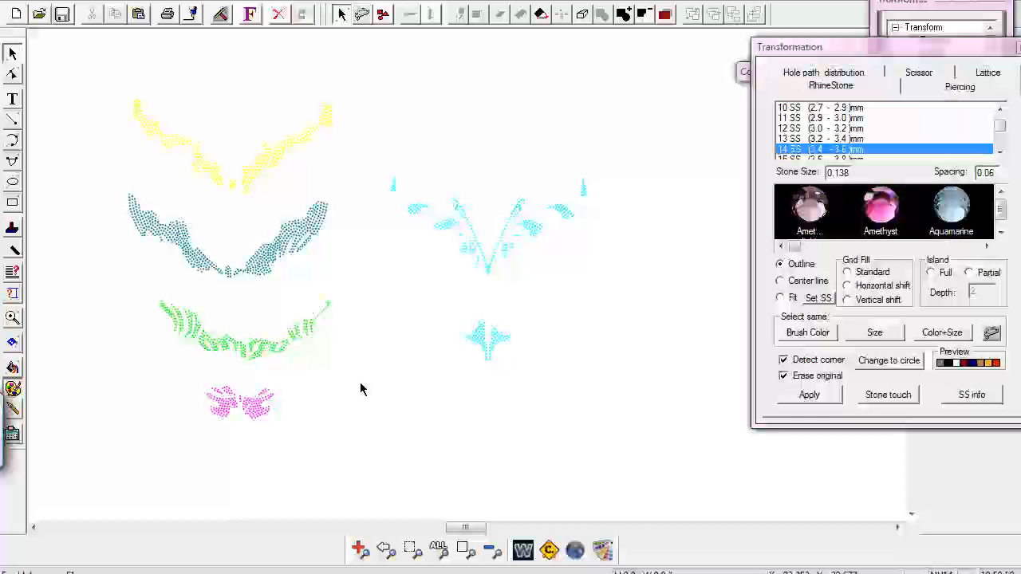
Step: Minimize the Transform window above the Transformation window
click(944, 3)
click(938, 20)
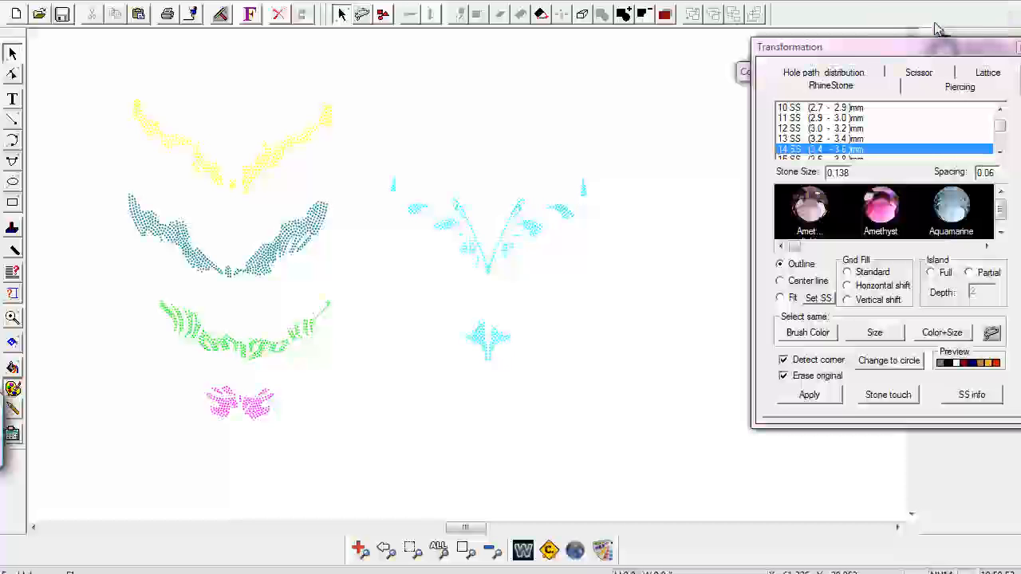
click(946, 5)
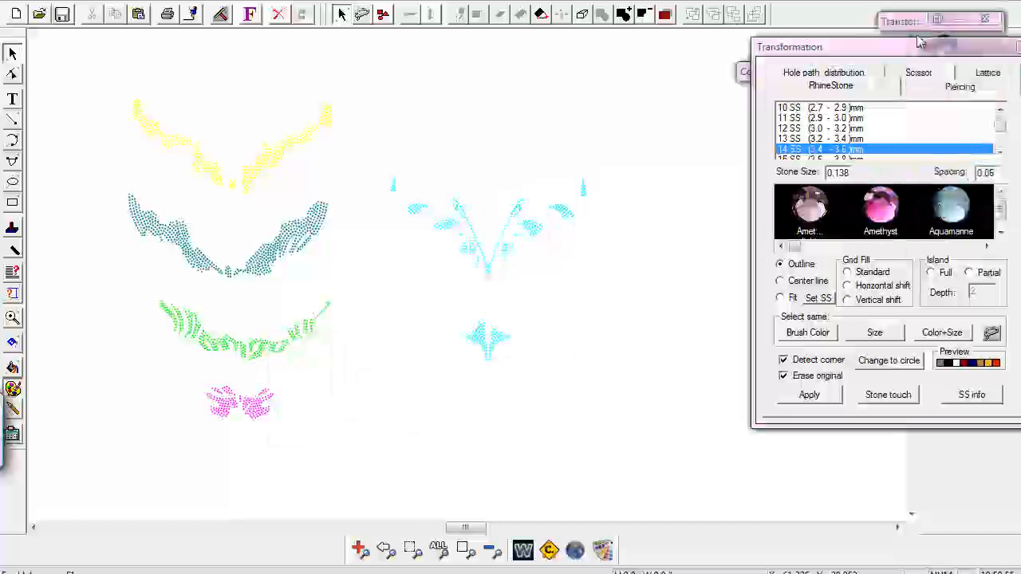
click(913, 34)
click(913, 34)
Step: Undo the moves that separated the magenta, green, yellow and teal stones from the butterfly
click(493, 552)
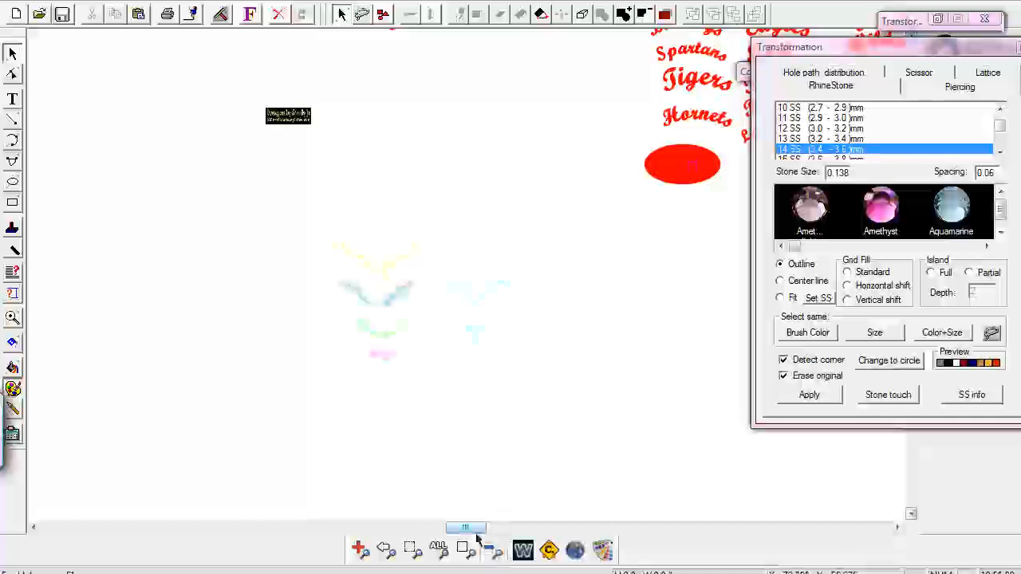
click(12, 318)
drag(305, 214, 493, 372)
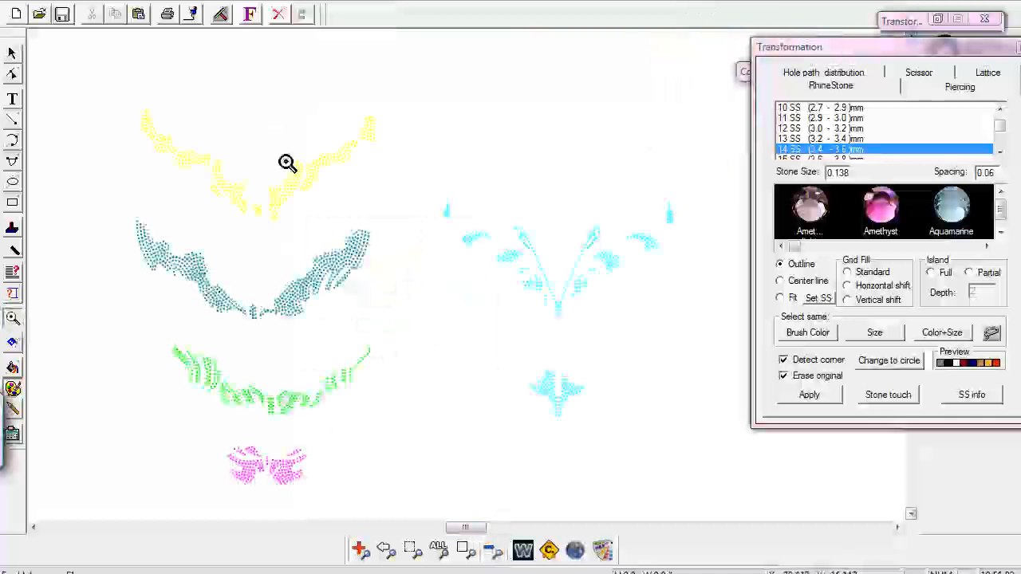
click(280, 19)
click(280, 19)
click(280, 19)
click(280, 19)
click(280, 19)
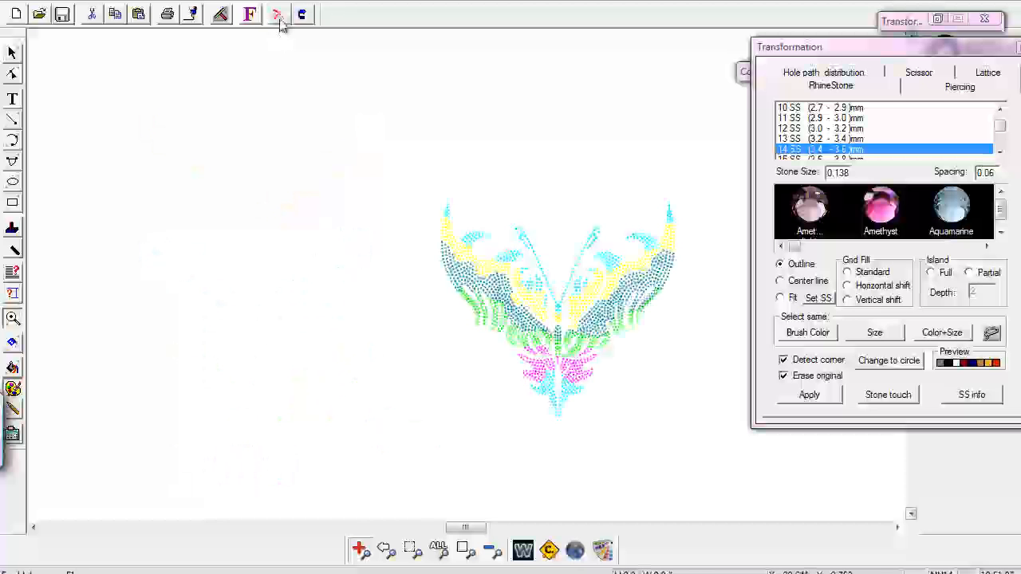
Step: Select the whole butterfly and place a duplicate of it in the empty area to its left
drag(468, 529, 472, 529)
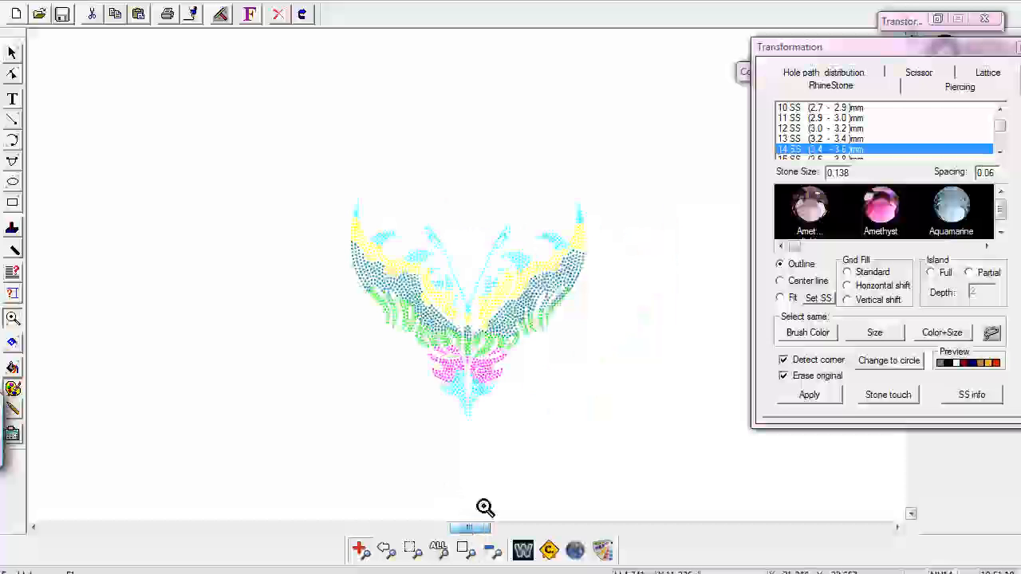
click(13, 57)
click(316, 196)
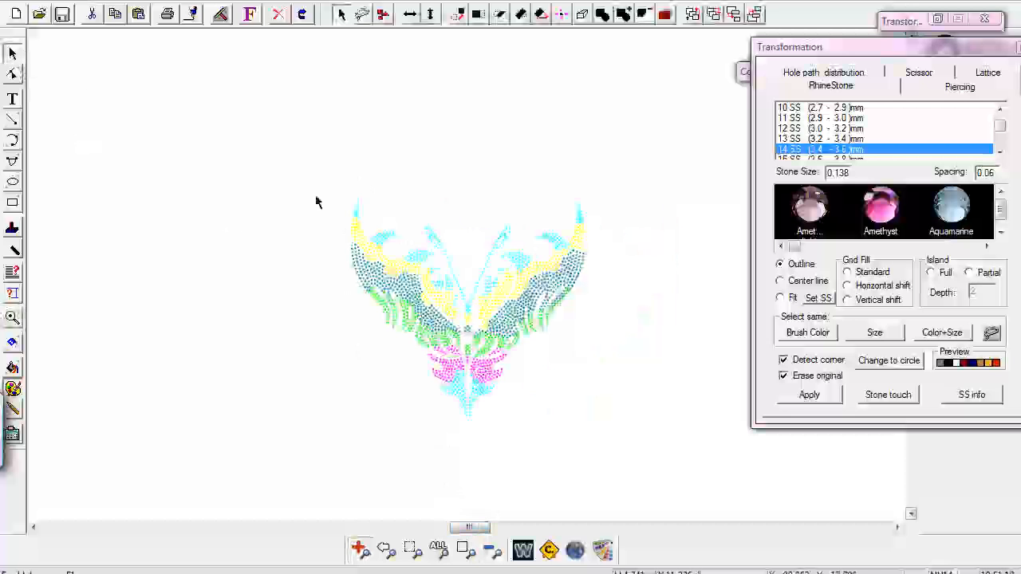
drag(315, 176, 643, 460)
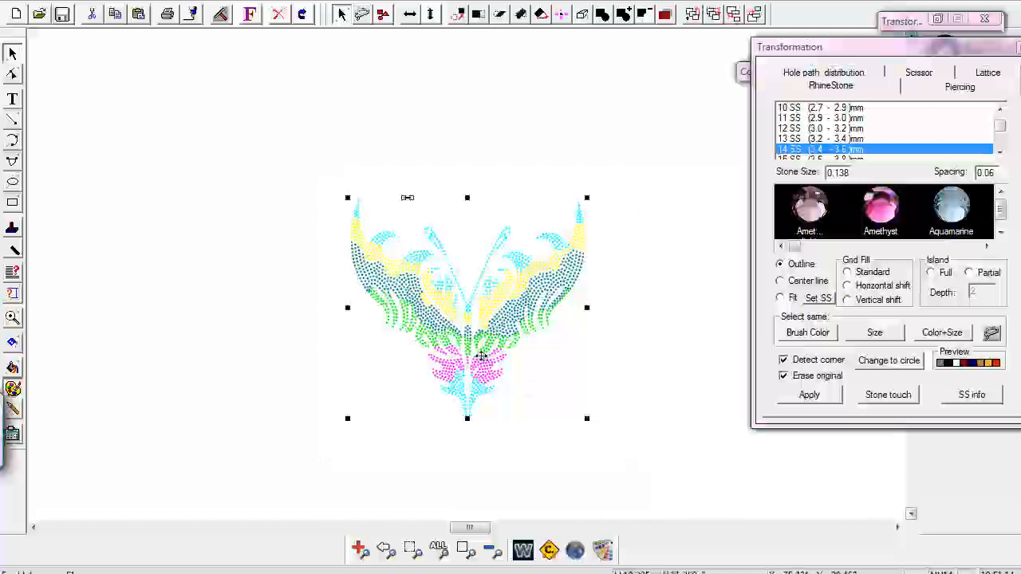
right_click(478, 358)
click(525, 425)
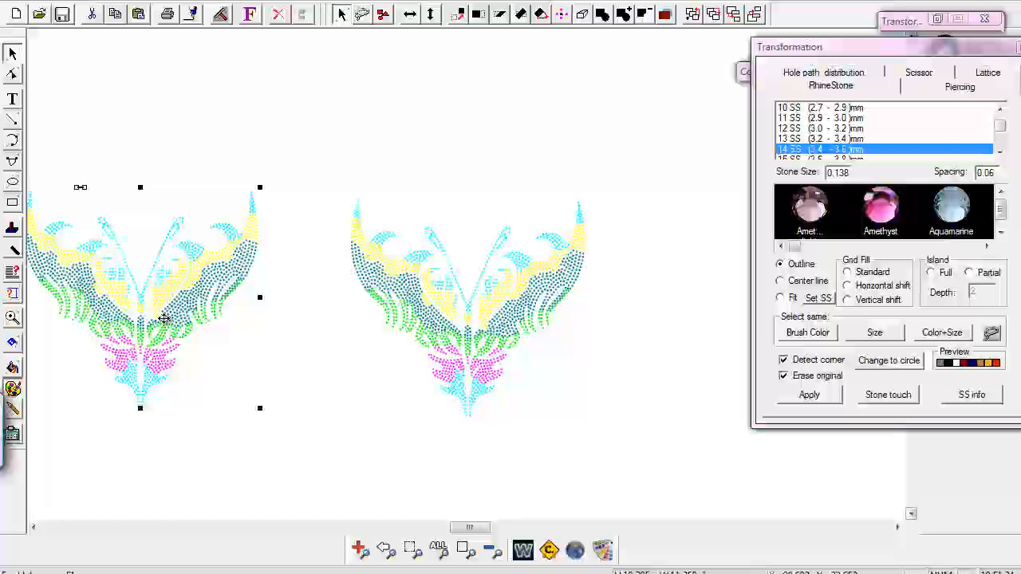
Step: Group all stones of the duplicated butterfly on the left and deselect it
drag(468, 527, 464, 527)
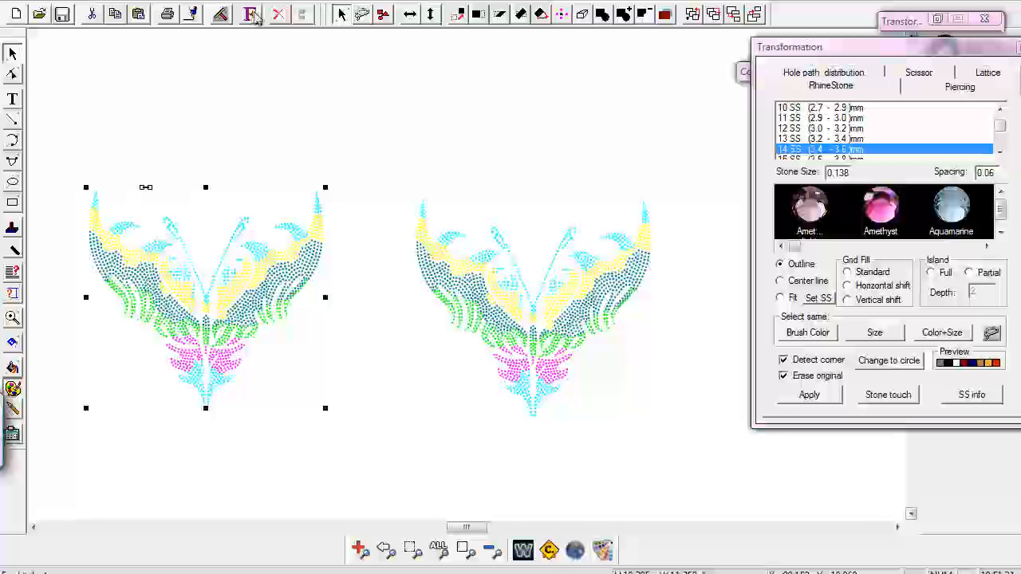
click(262, 1)
mouse_move(271, 90)
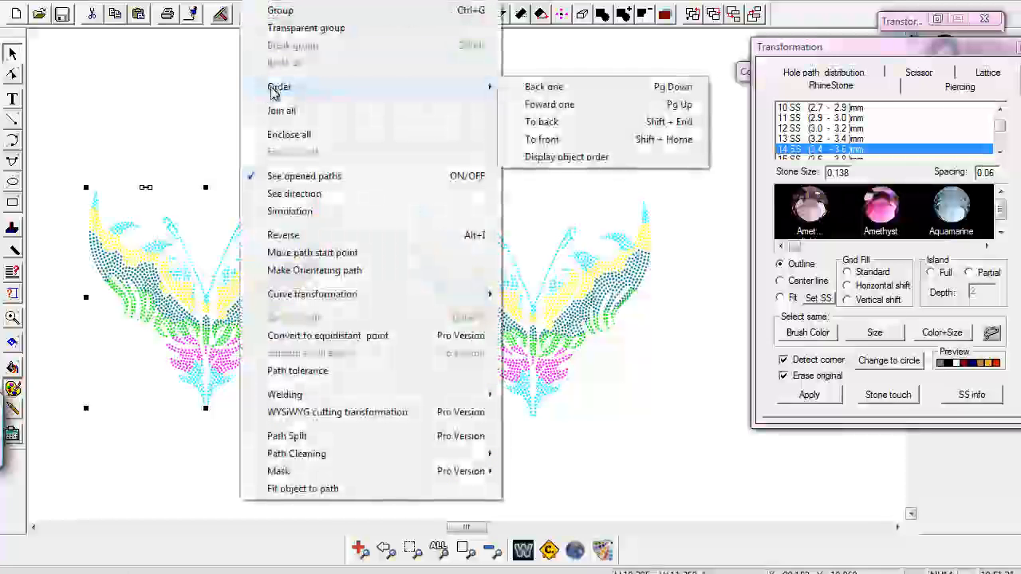
click(283, 12)
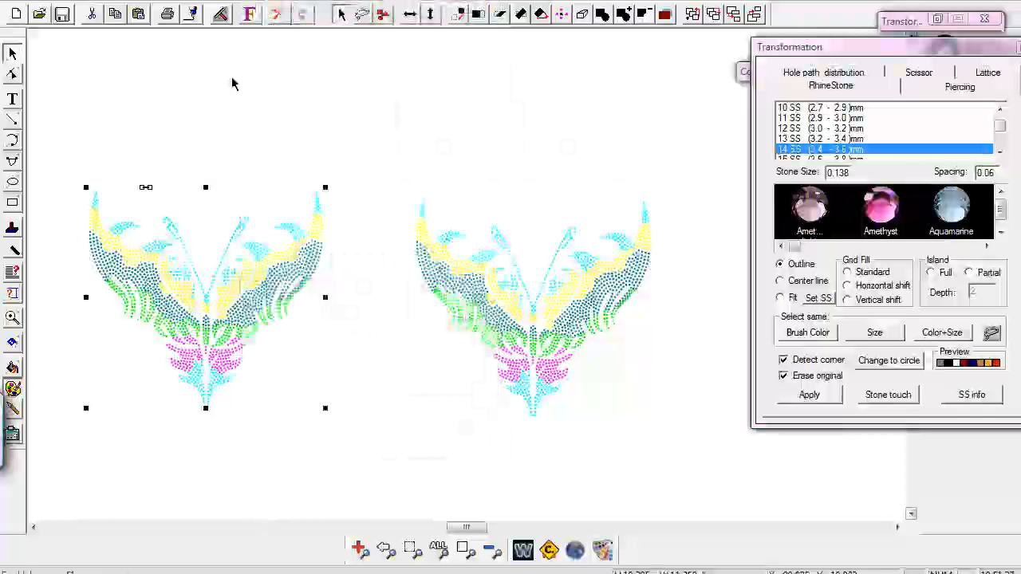
click(406, 157)
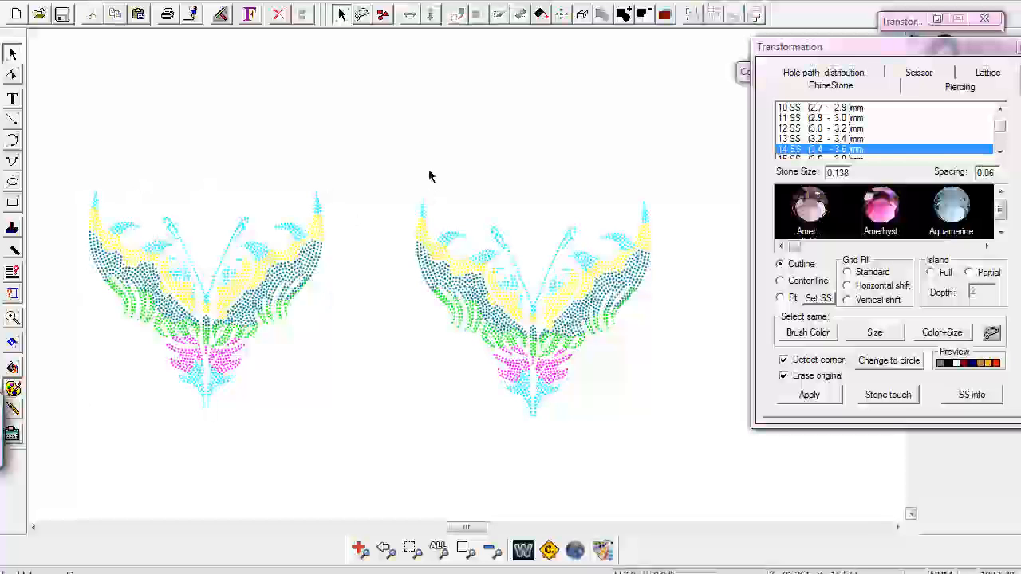
Step: Select all teal stones of the right butterfly by matching brush color and move them into the empty area above it
click(362, 16)
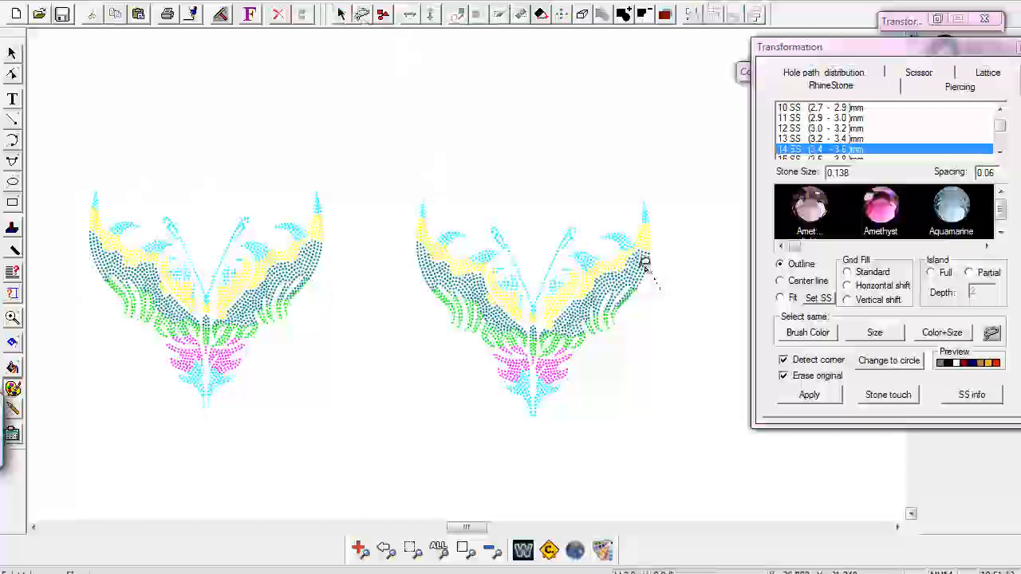
click(640, 270)
click(808, 332)
click(13, 54)
drag(529, 323, 532, 153)
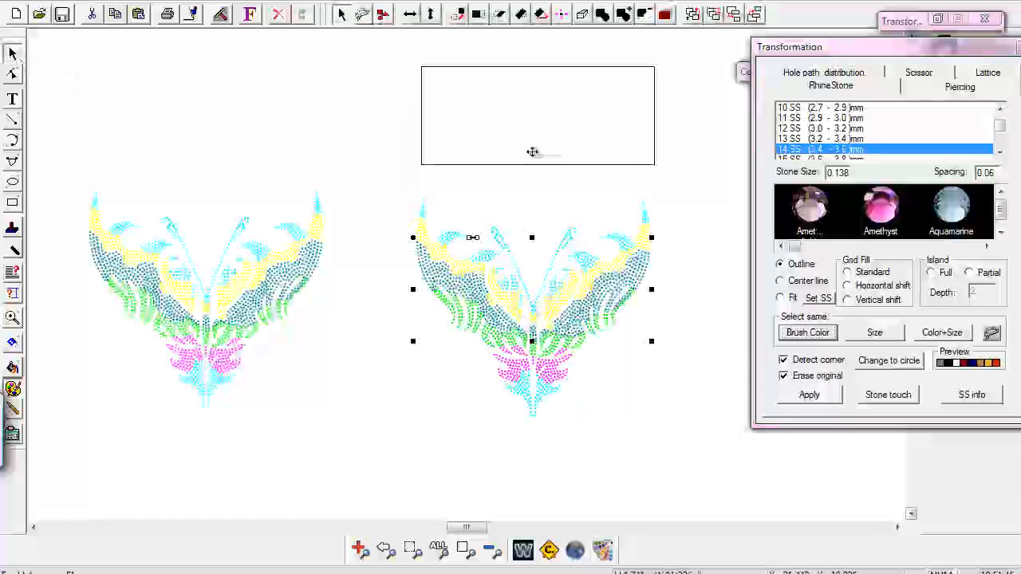